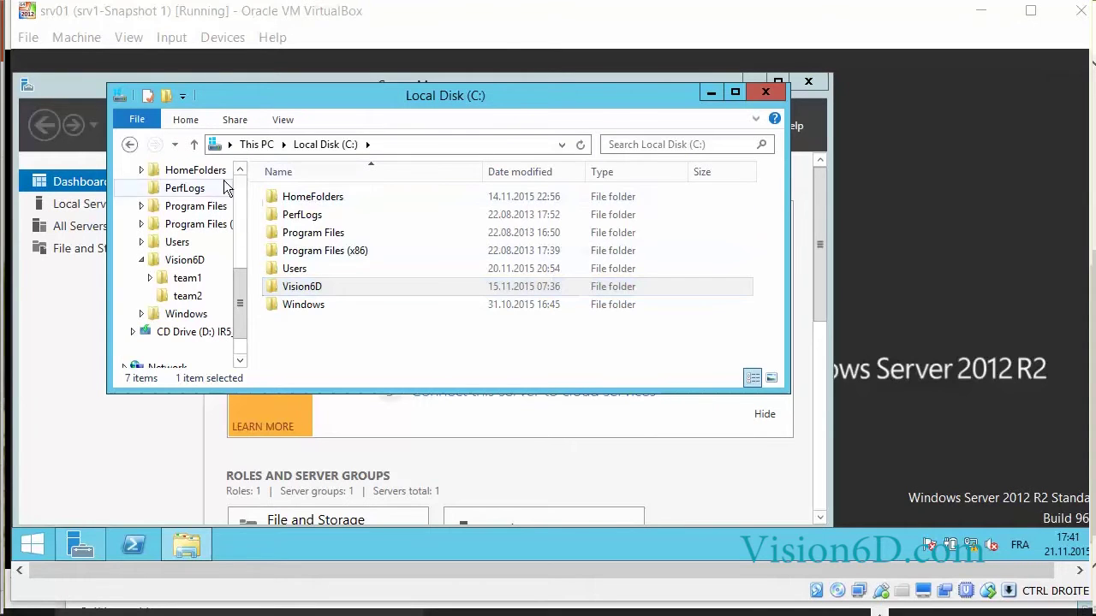
# Open the Vision6D folder on the server's C: drive
pyautogui.click(183, 261)
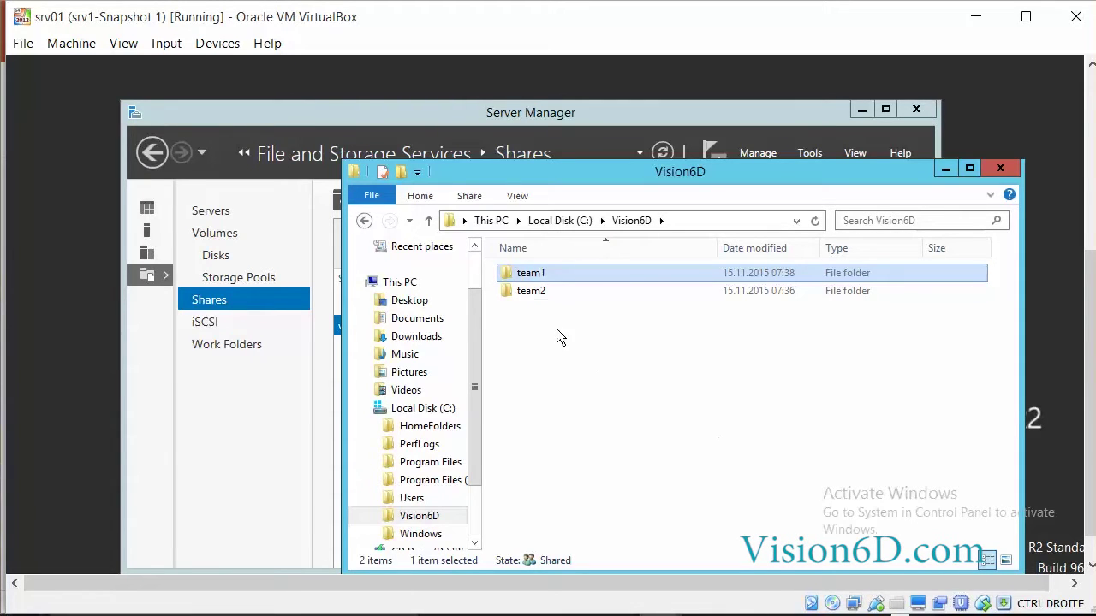
# Move the server's Vision6D window aside and bring the CLI-8-01 client VM to the front
pyautogui.moveTo(513, 169); pyautogui.dragTo(395, 155)
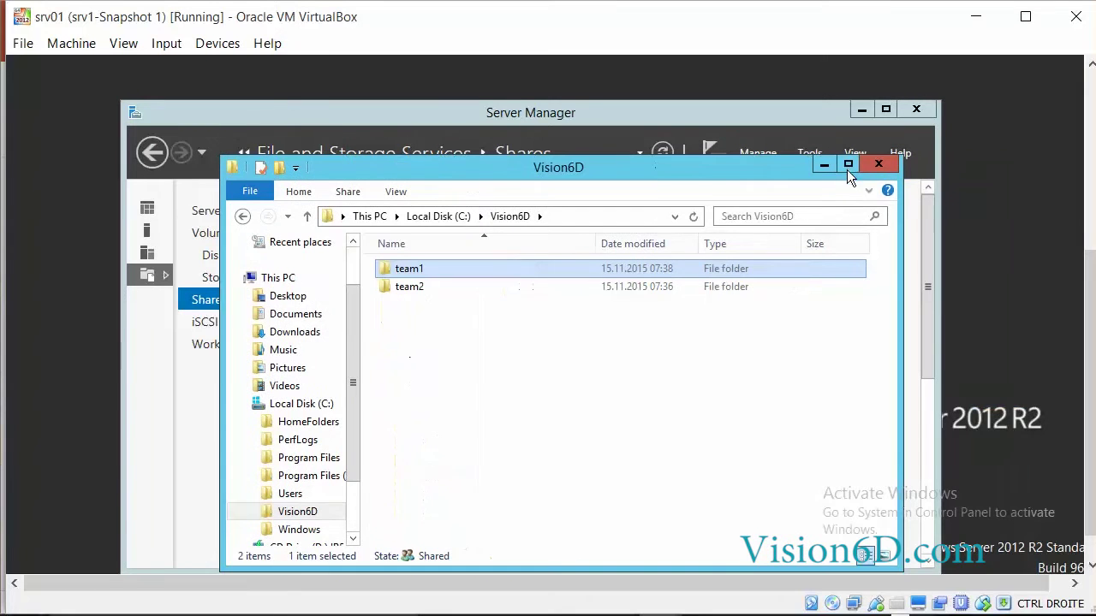
pyautogui.scroll(-2, 1087, 325)
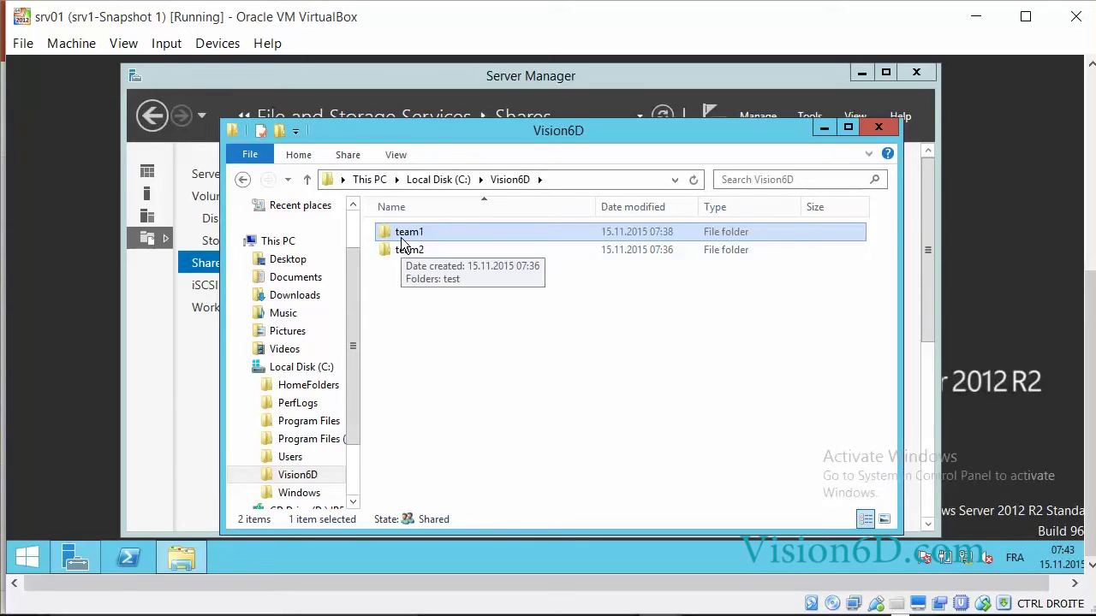
pyautogui.moveTo(396, 264)
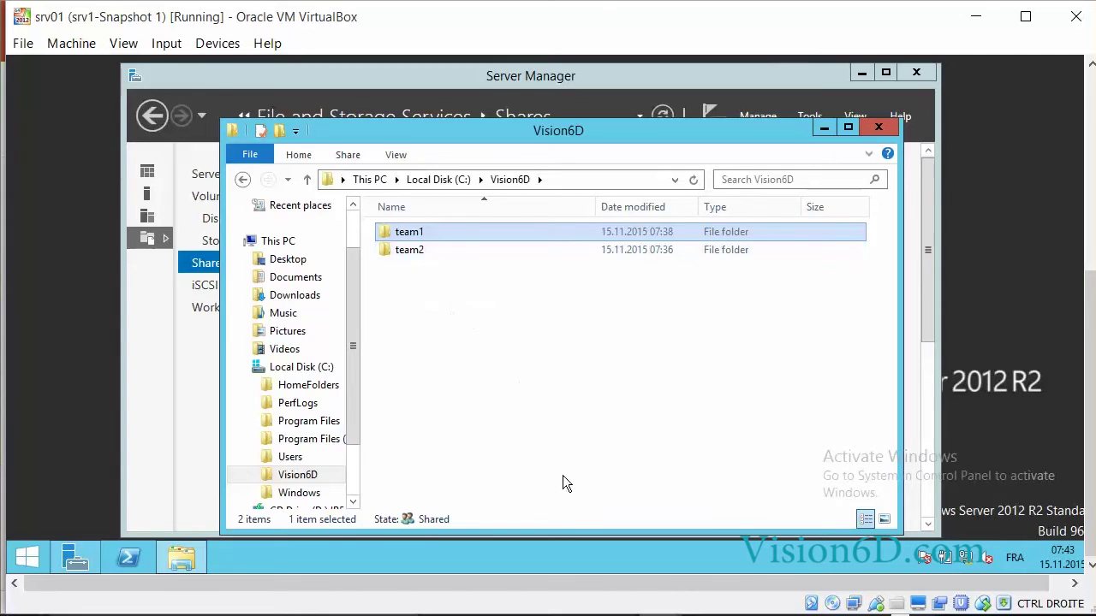
pyautogui.moveTo(663, 614)
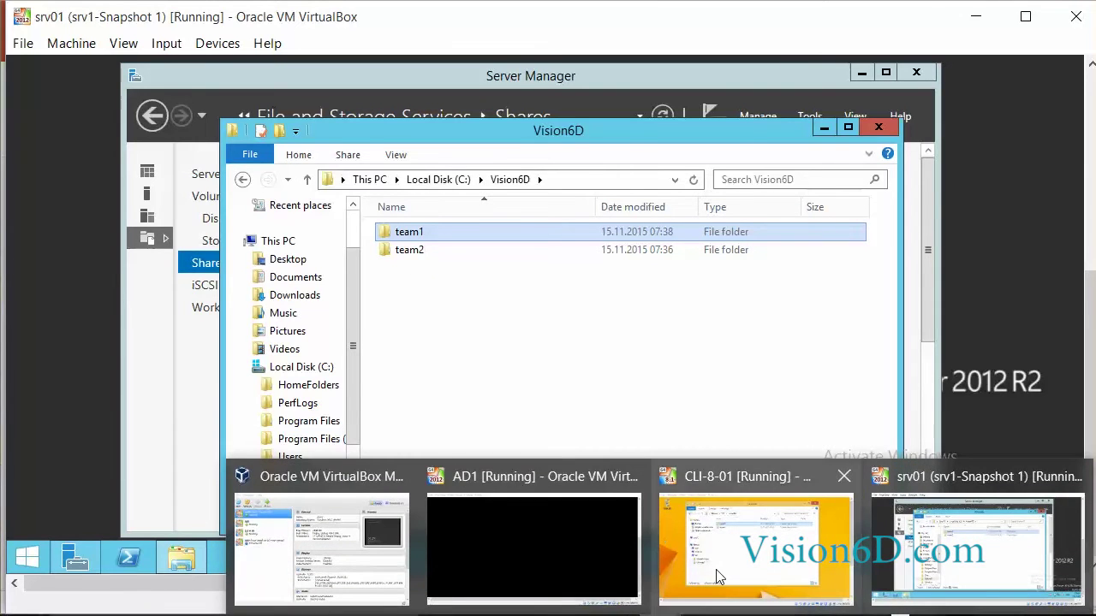
pyautogui.click(715, 569)
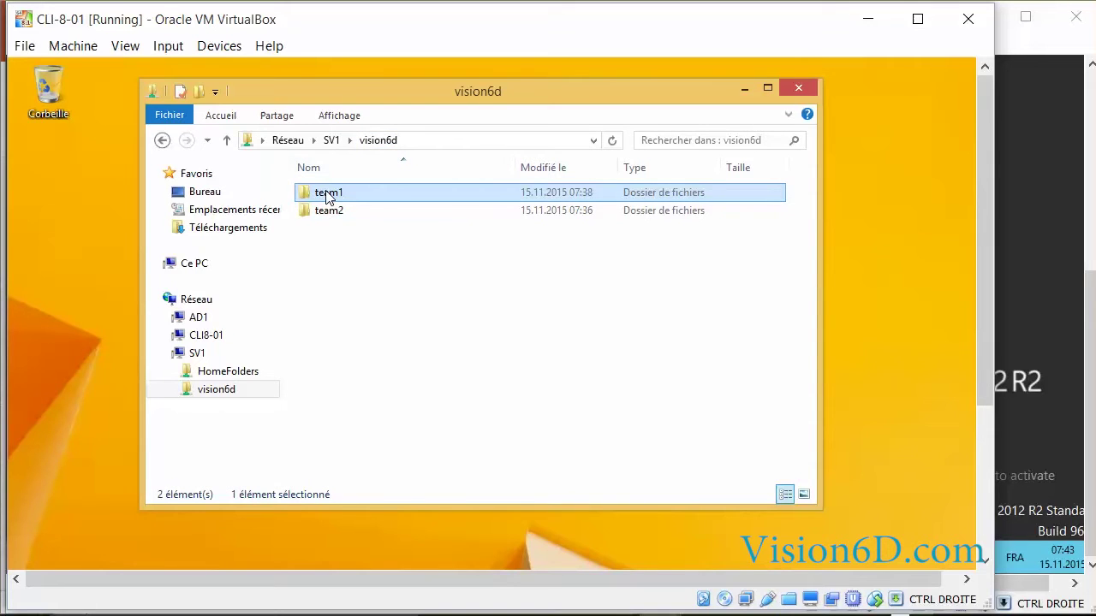
# Open the team1 folder on the client's SV1\vision6d share
pyautogui.moveTo(328, 196)
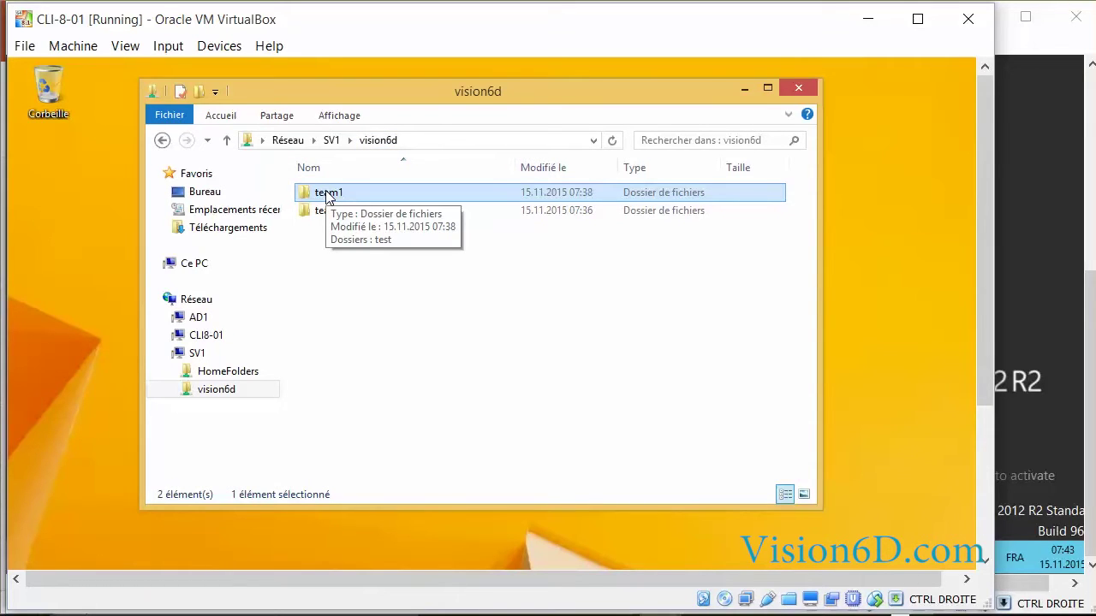
pyautogui.keyDown('ctrl'); pyautogui.click(324, 211); pyautogui.keyUp('ctrl')
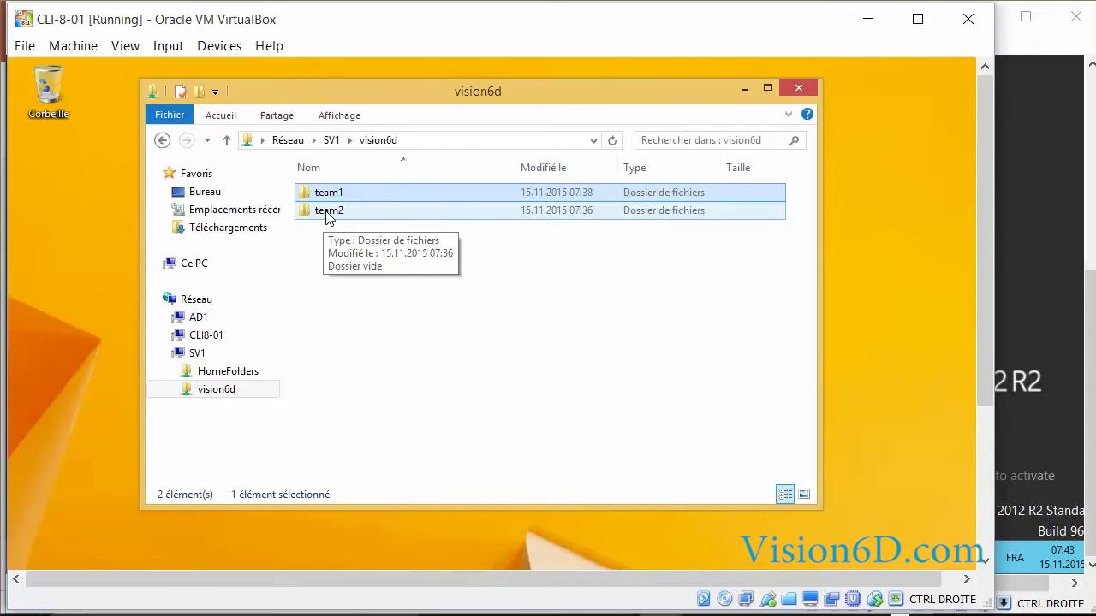
pyautogui.click(313, 193)
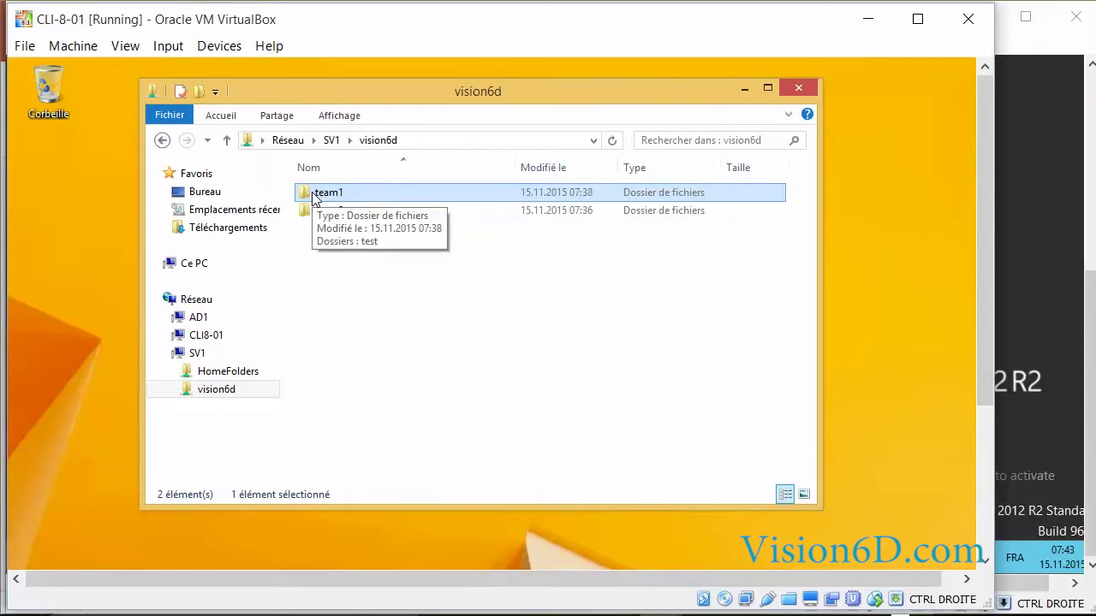
pyautogui.doubleClick(313, 194)
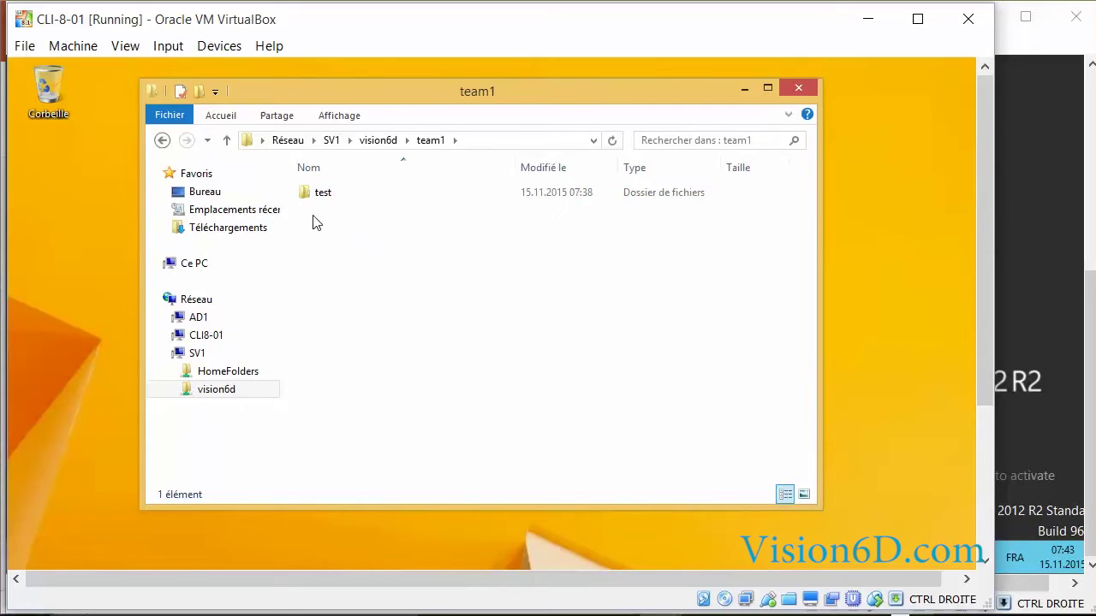
# Create a new folder named test01 inside team1, then return to vision6d
pyautogui.rightClick(314, 225)
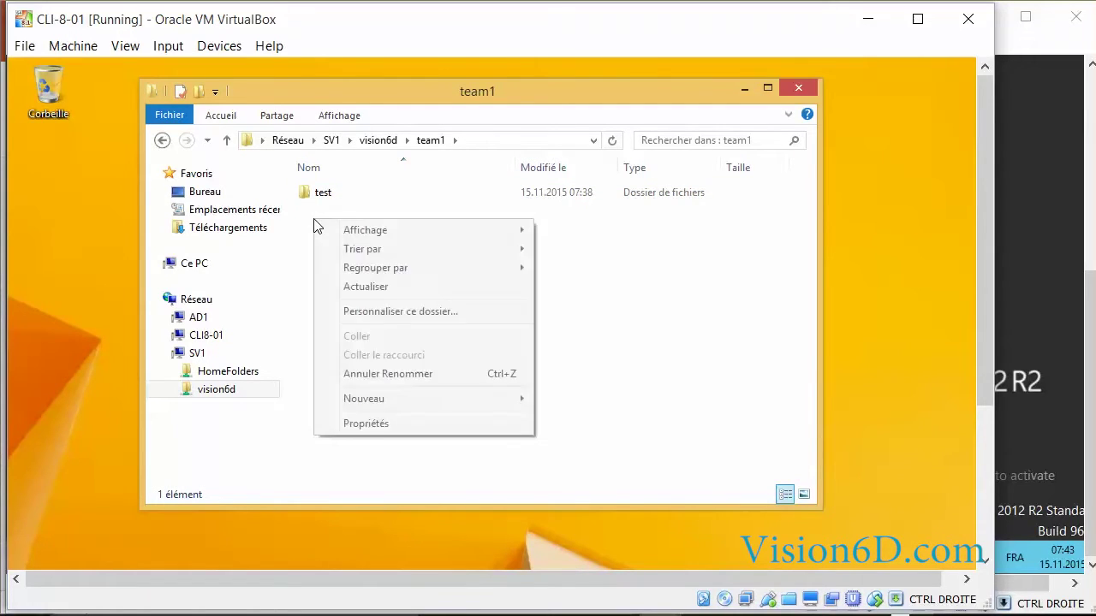
pyautogui.moveTo(509, 404)
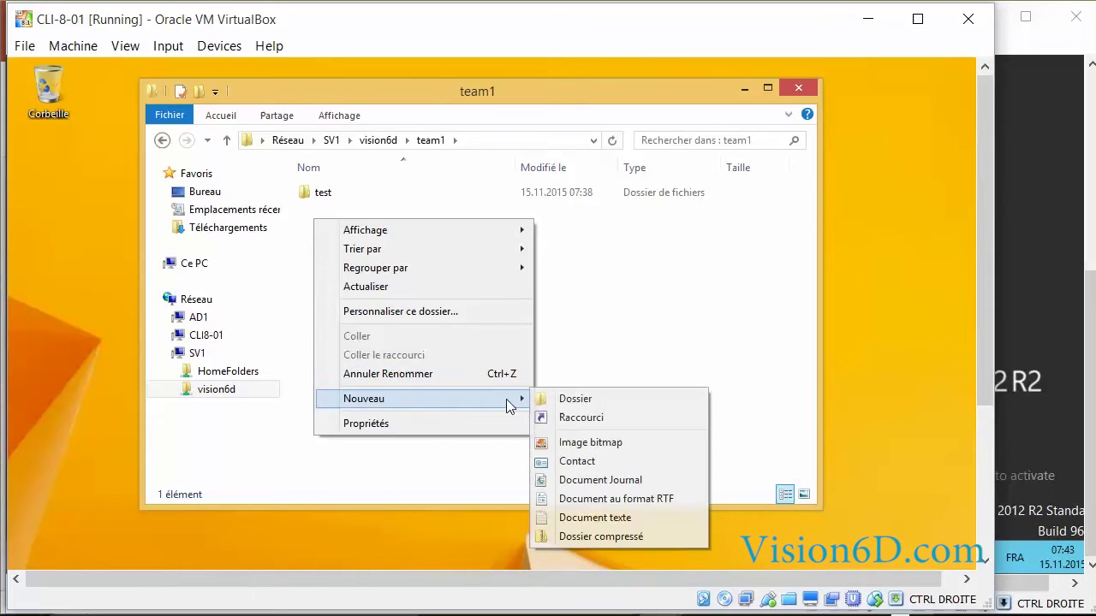
pyautogui.click(582, 404)
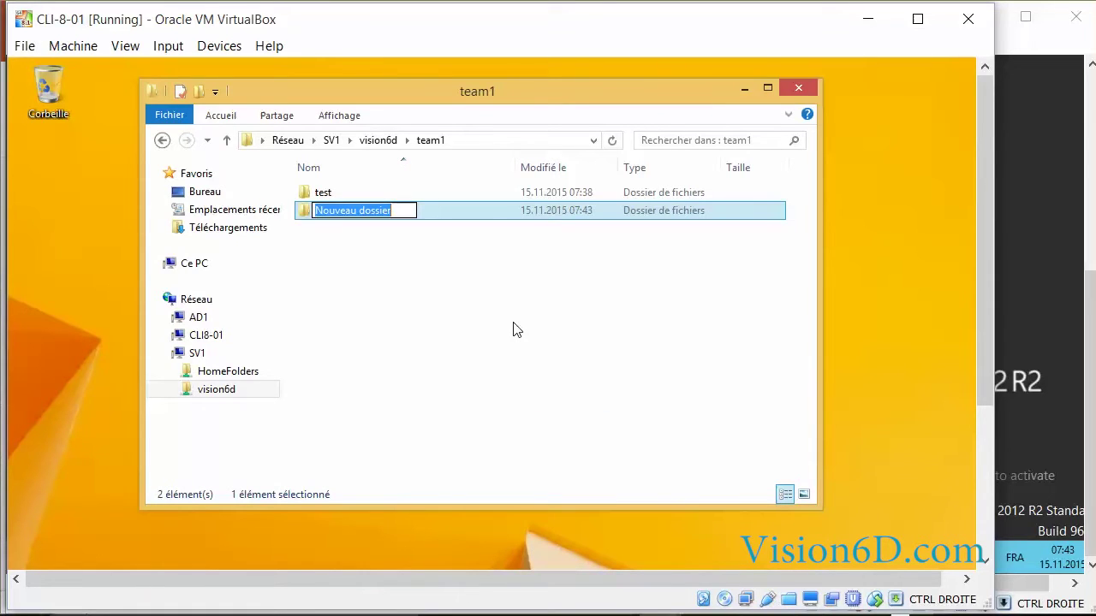
pyautogui.press('BackSpace')
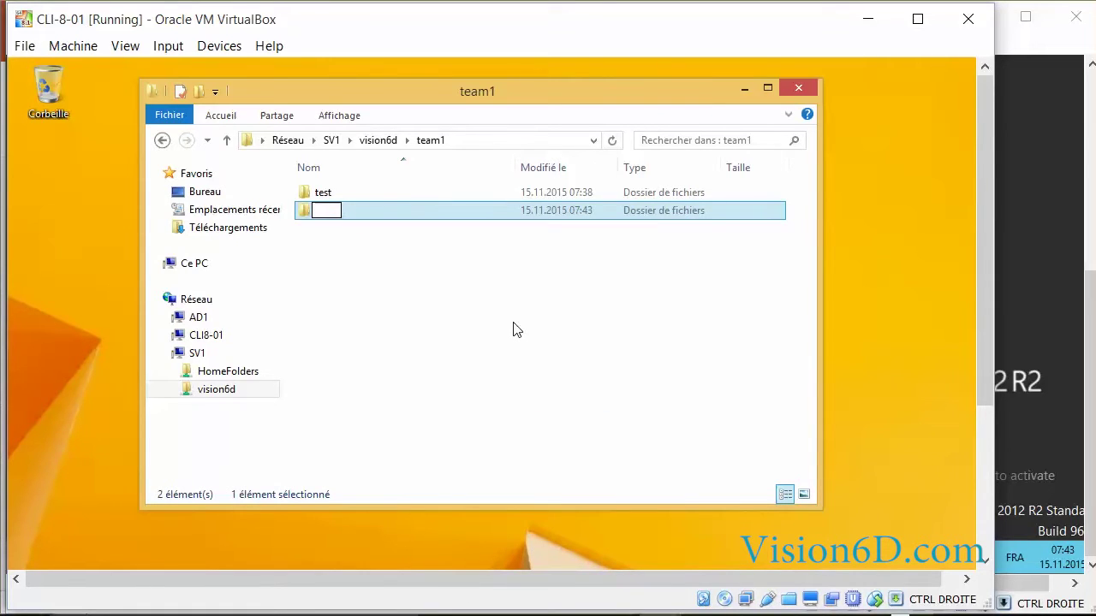
pyautogui.write('test01')
pyautogui.press('Return')
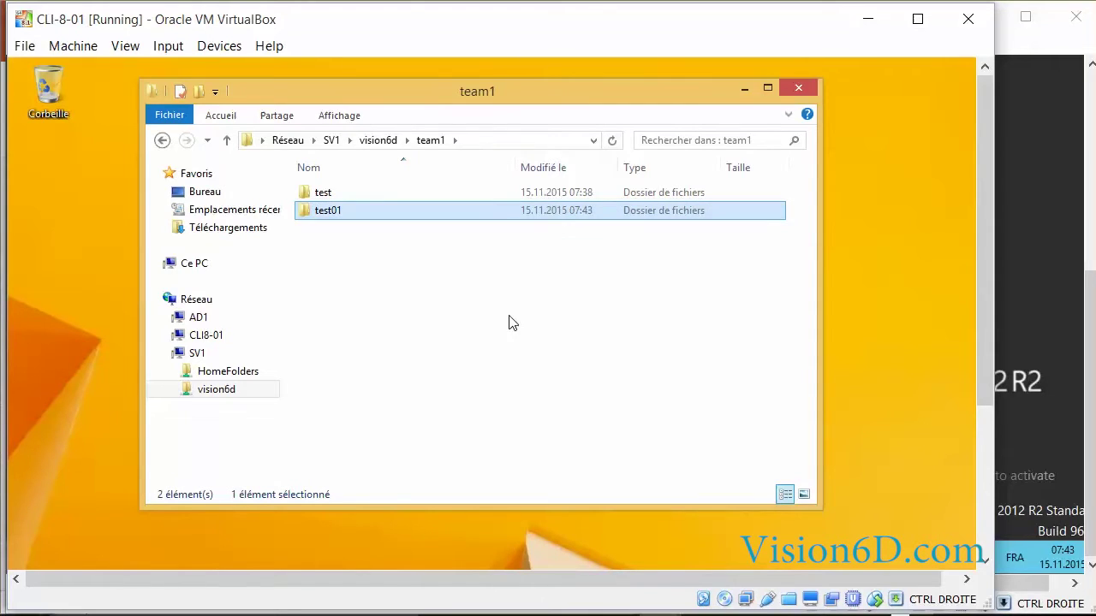
pyautogui.click(379, 143)
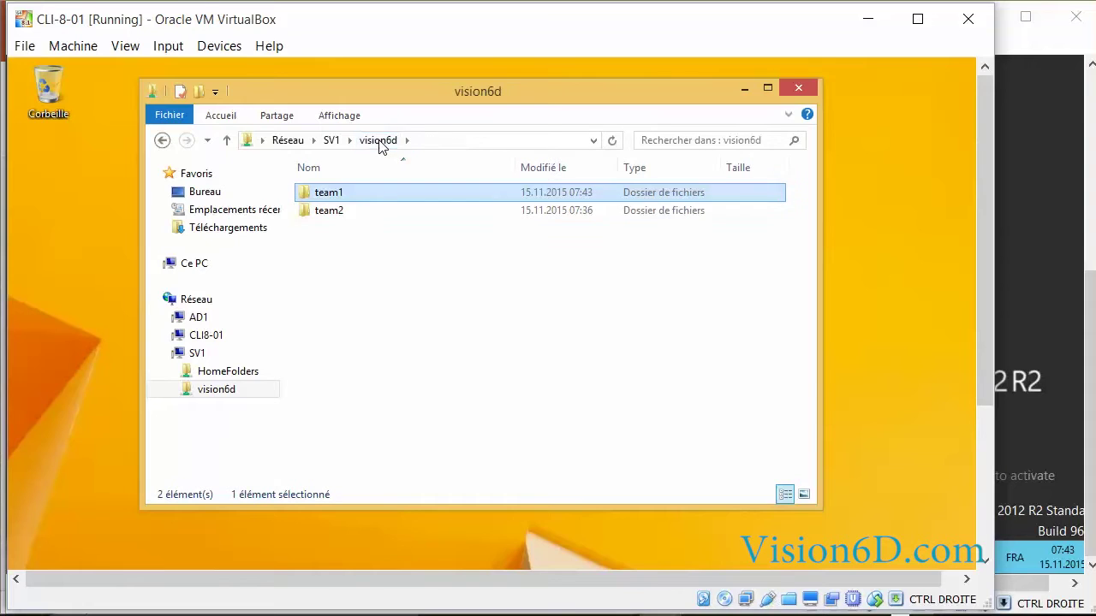
# Create a test01 folder inside team2, then go back to vision6d and select team1
pyautogui.doubleClick(329, 211)
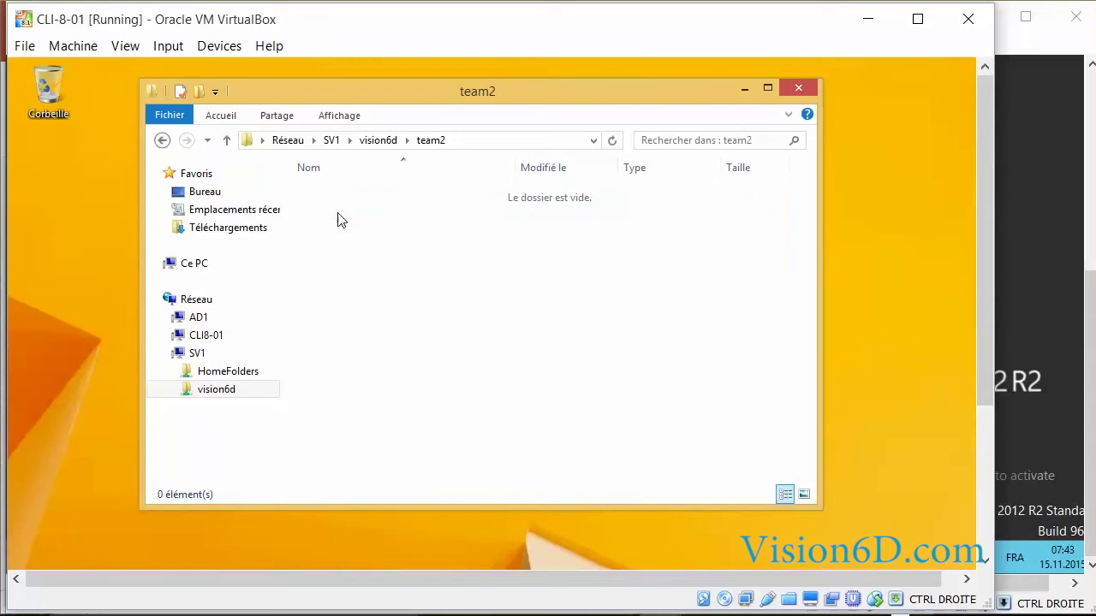
pyautogui.rightClick(361, 232)
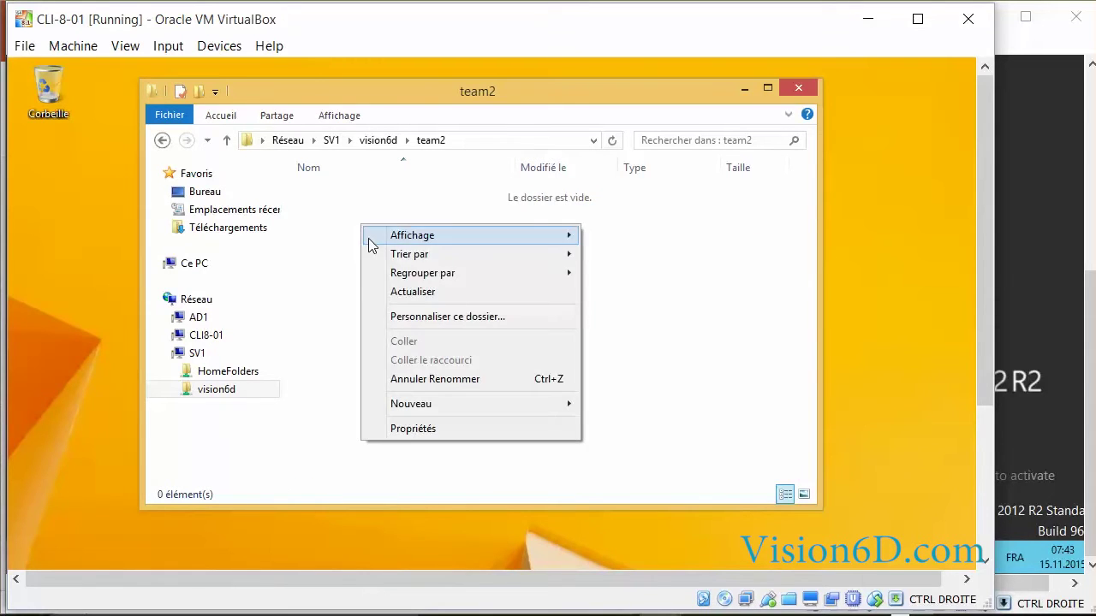
pyautogui.moveTo(513, 403)
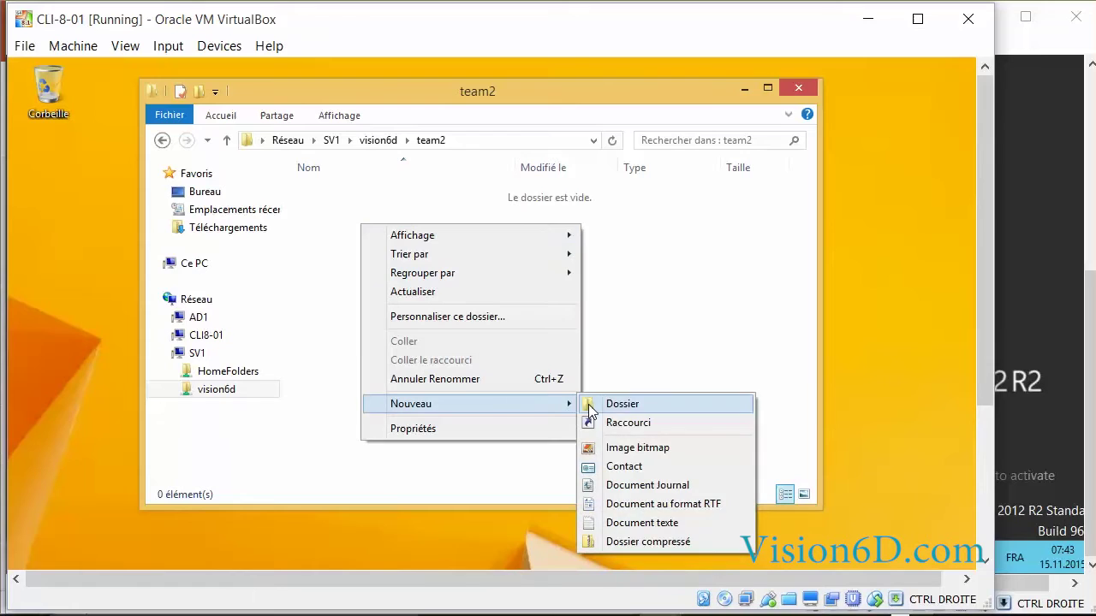
pyautogui.click(622, 405)
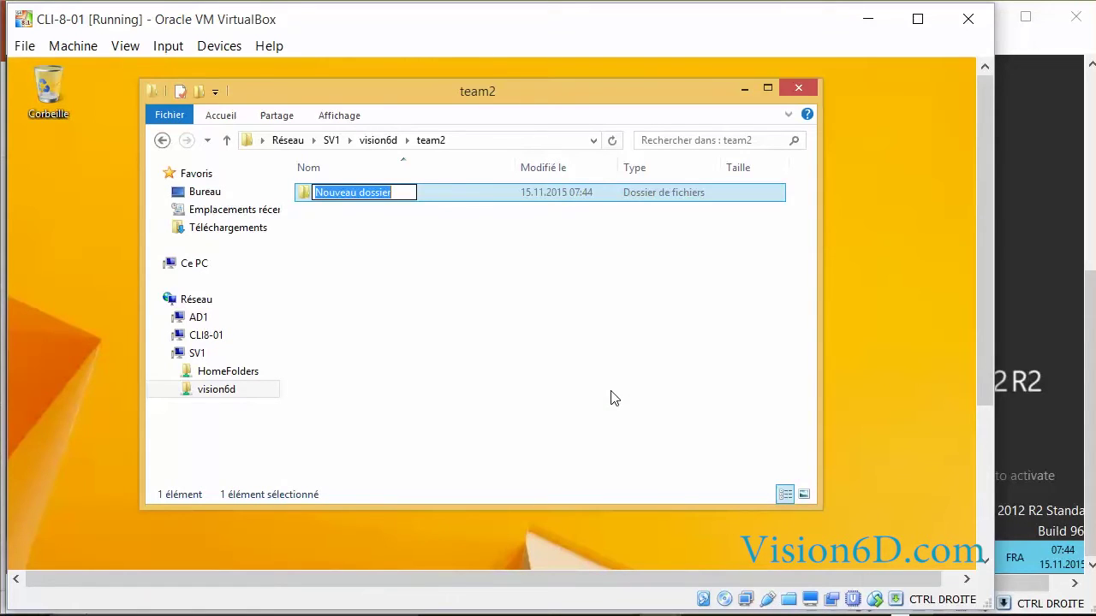
pyautogui.write('te')
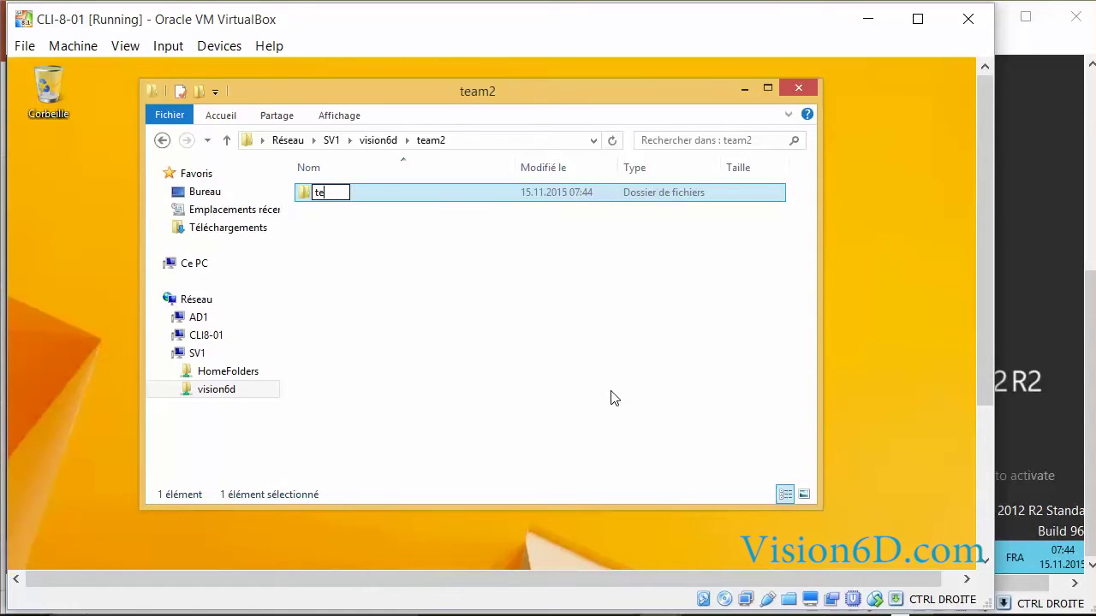
pyautogui.write('st01')
pyautogui.press('Return')
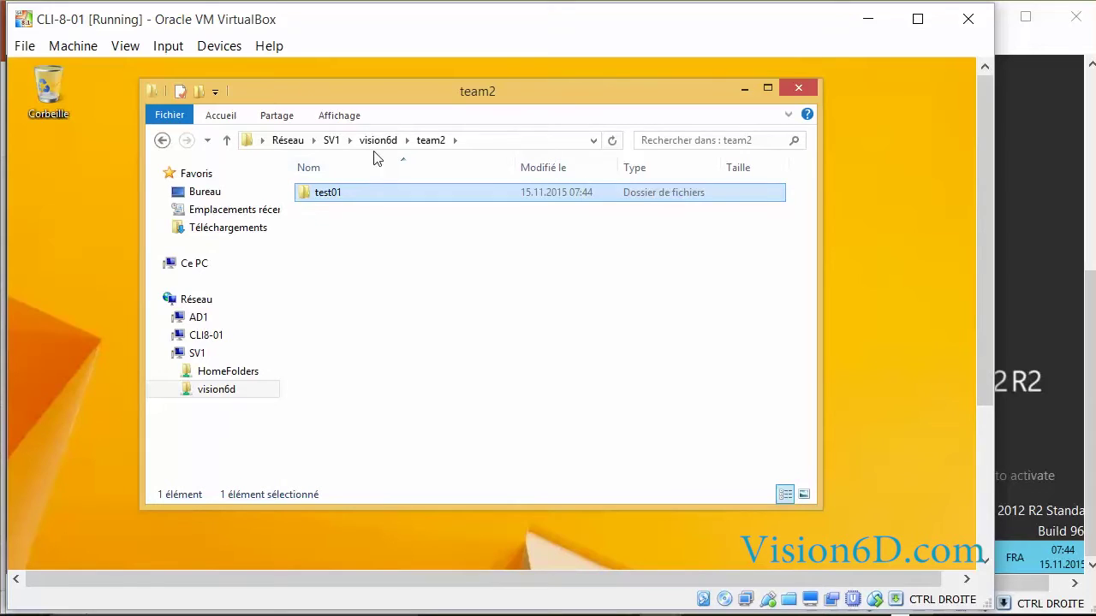
pyautogui.press('BackSpace')
pyautogui.click(346, 194)
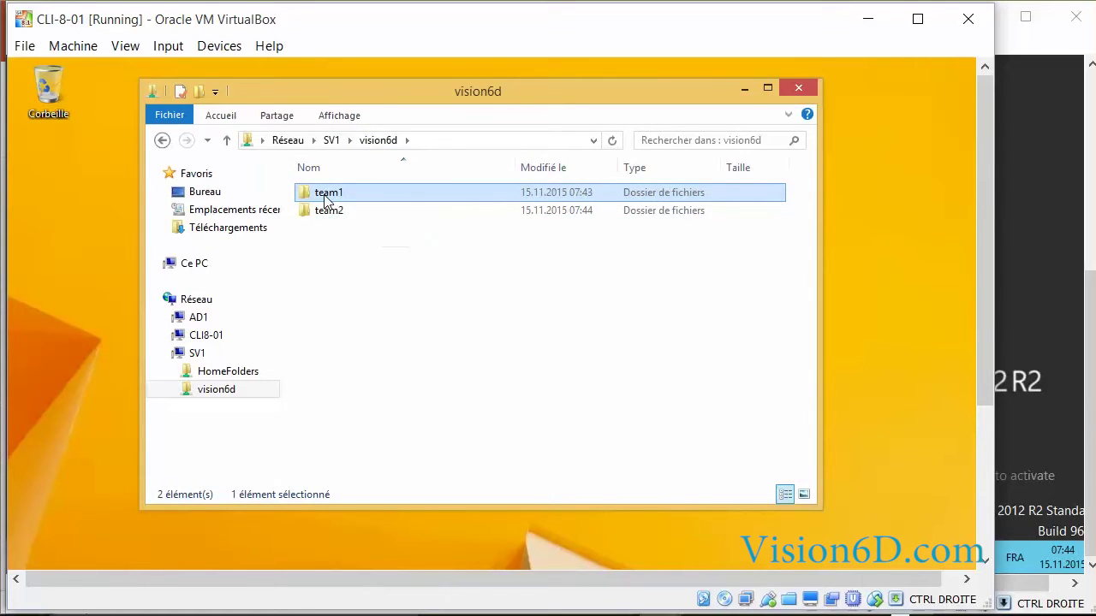
# Review team1's Security permissions for the user account, Administrators and the Users group
pyautogui.rightClick(326, 198)
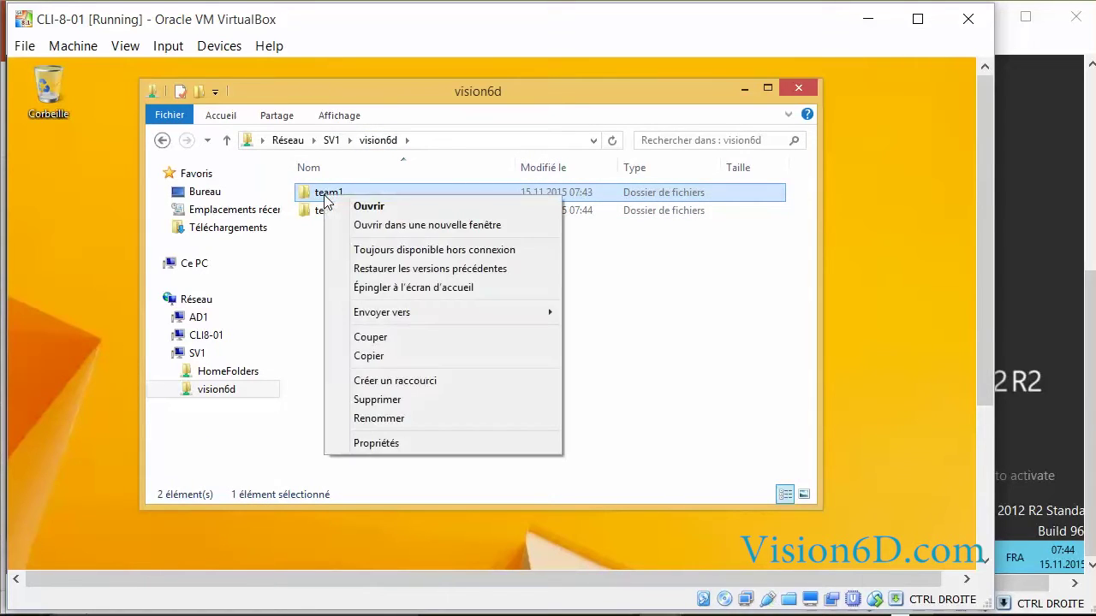
pyautogui.click(404, 444)
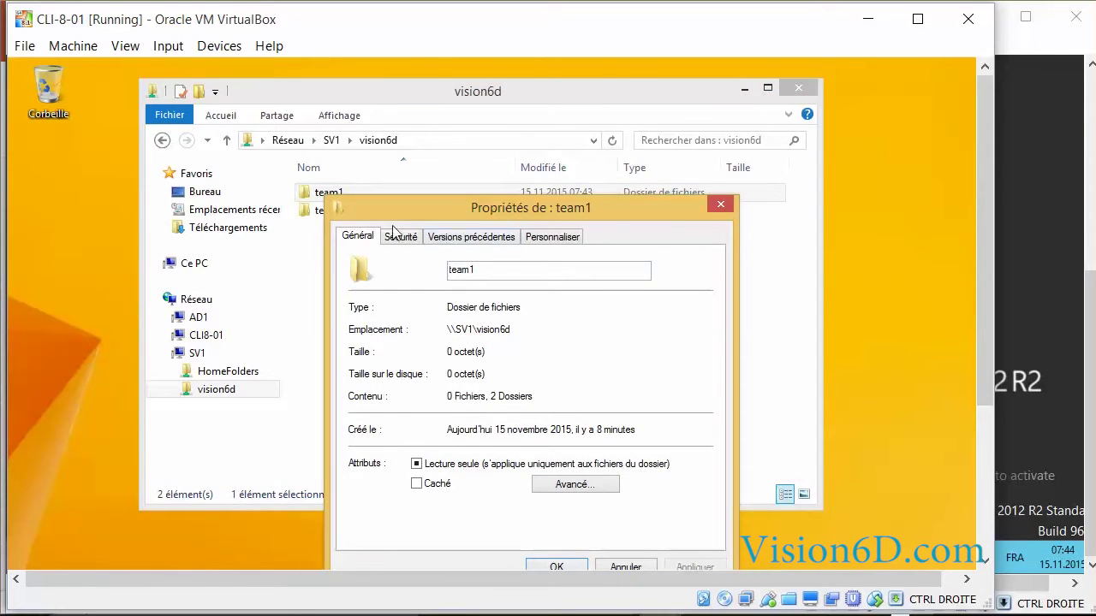
pyautogui.click(407, 244)
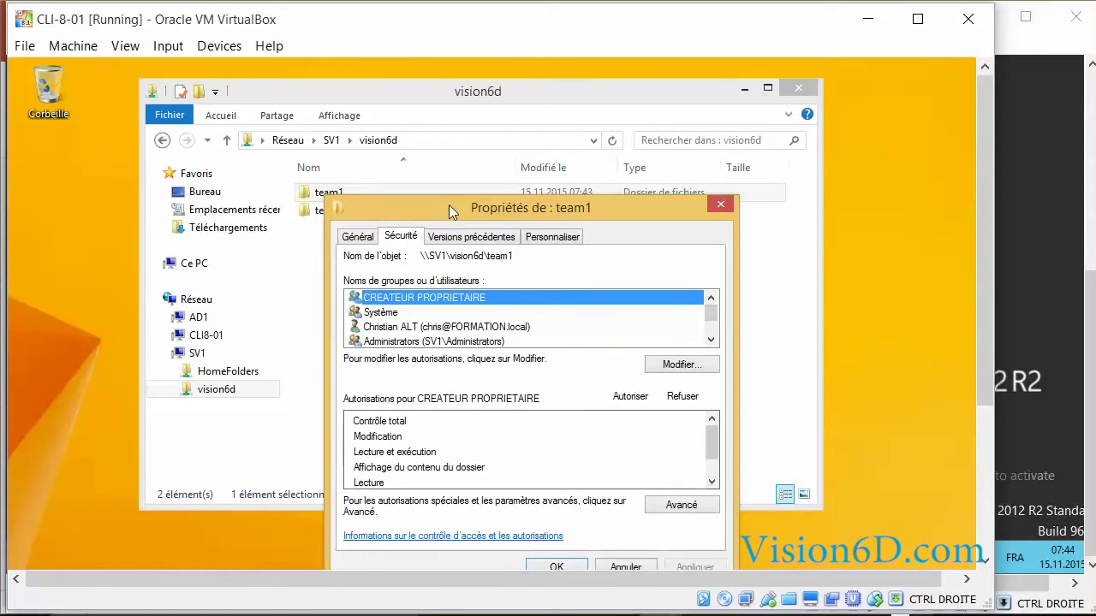
pyautogui.moveTo(448, 204); pyautogui.dragTo(428, 117)
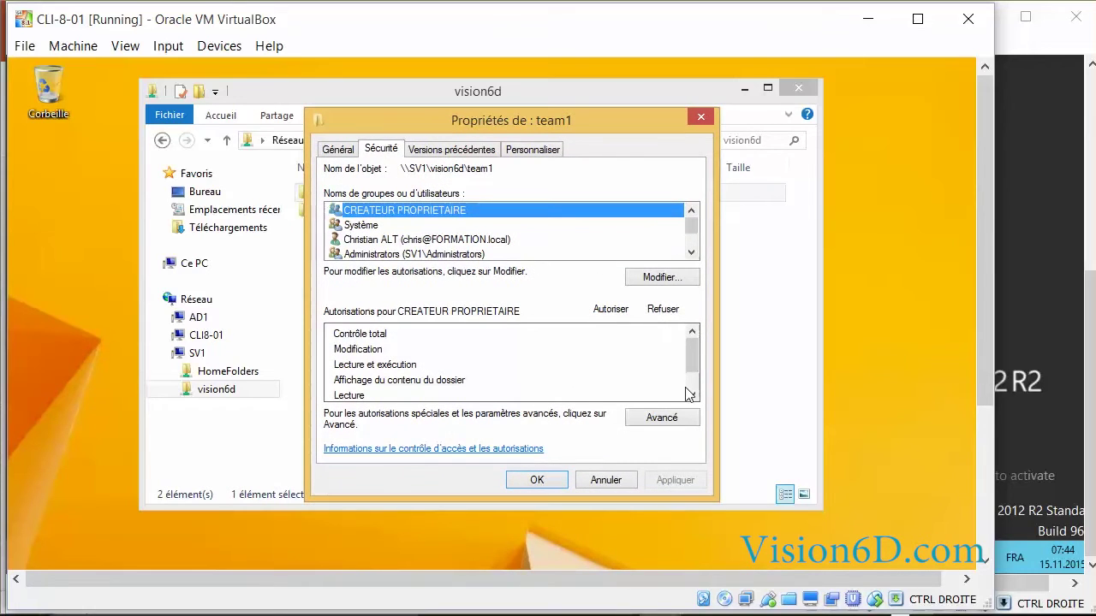
pyautogui.click(690, 253)
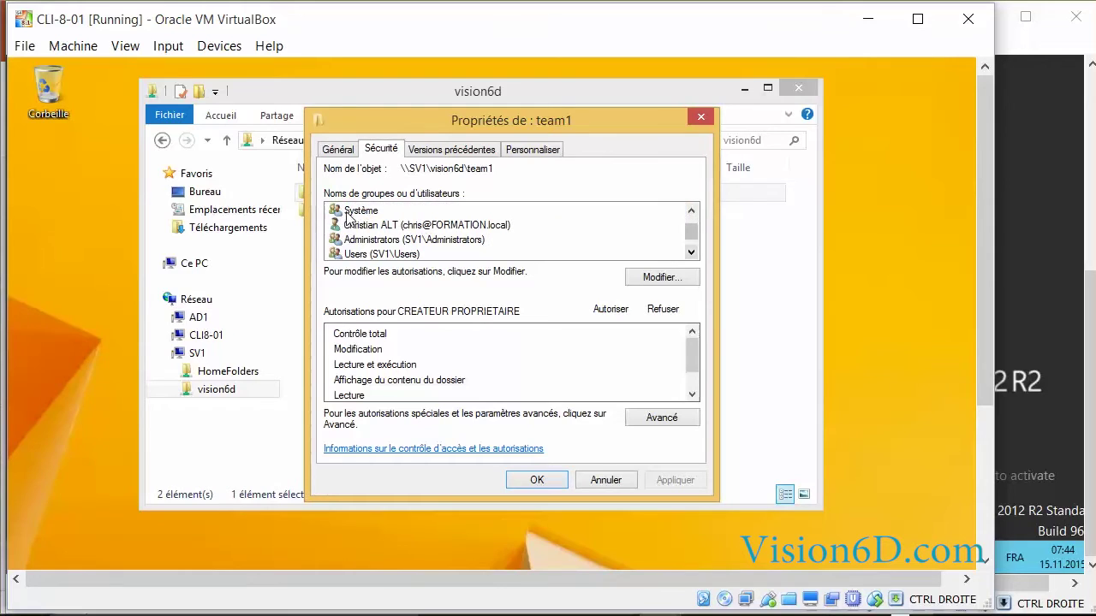
pyautogui.click(370, 228)
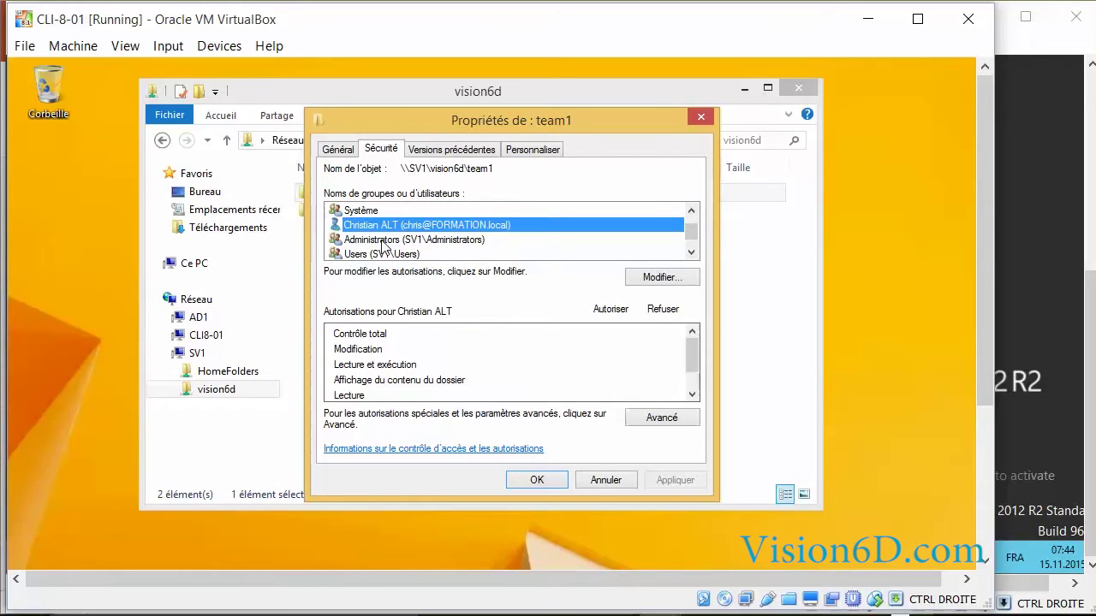
pyautogui.click(381, 241)
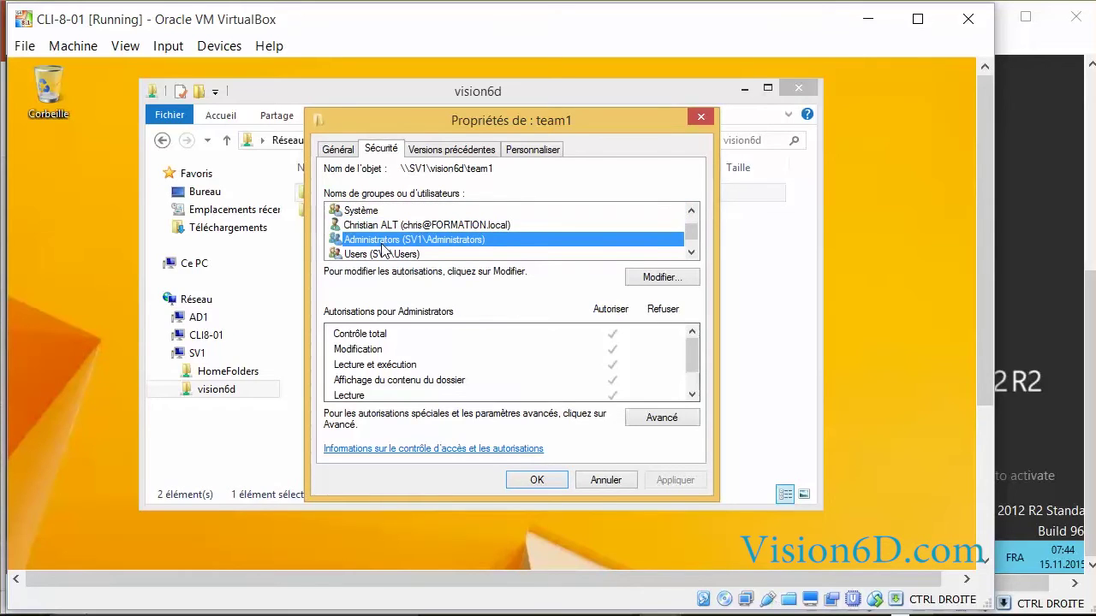
pyautogui.click(691, 255)
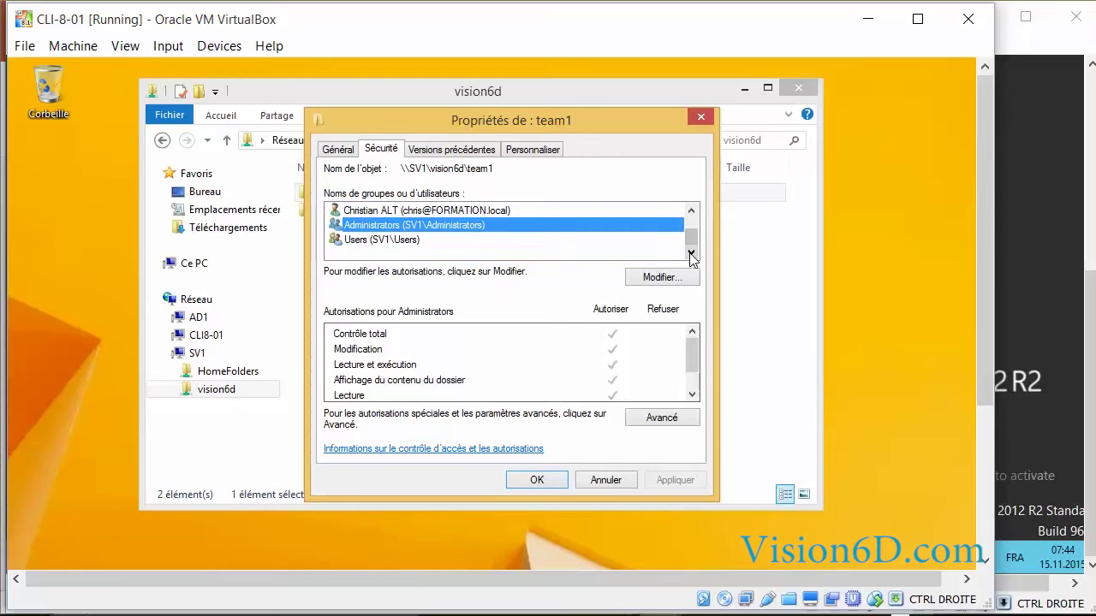
pyautogui.click(386, 243)
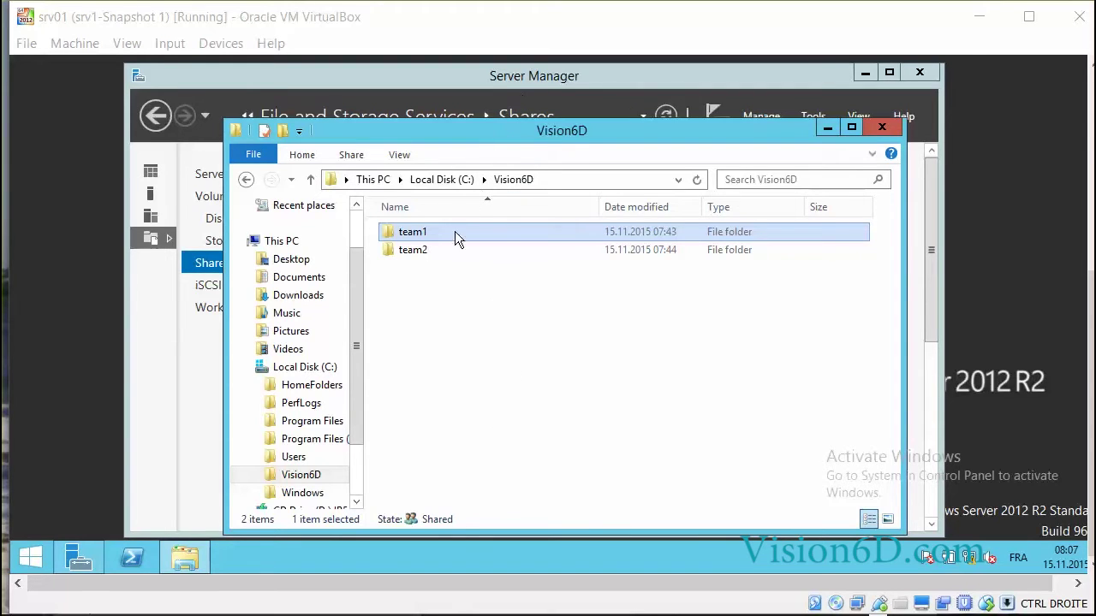
# On the server, select Users in team1's Security tab and open its editable permissions
pyautogui.rightClick(411, 233)
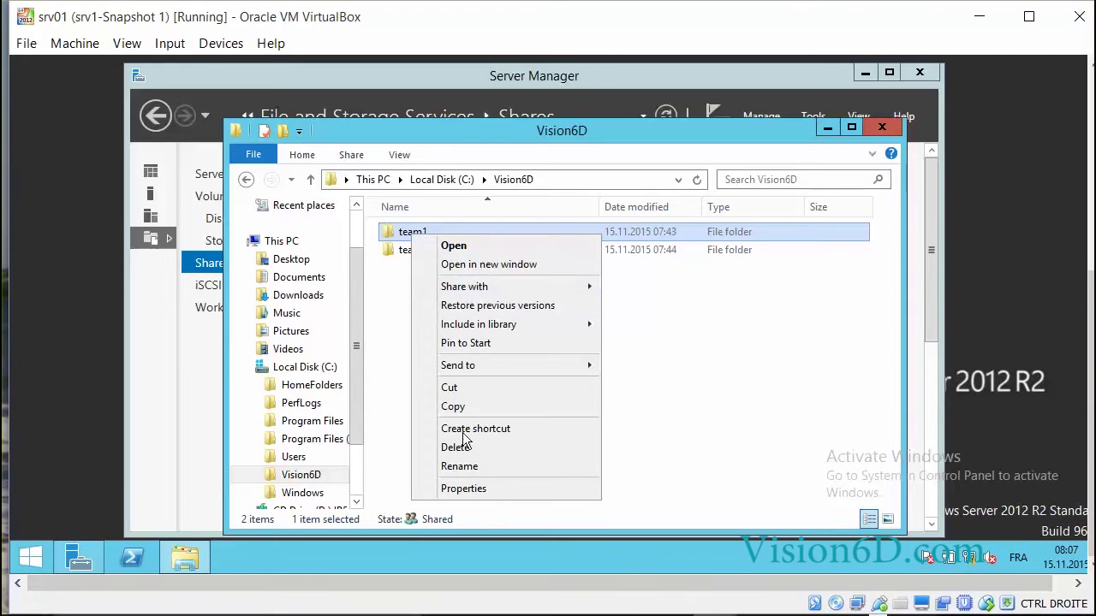
pyautogui.click(481, 492)
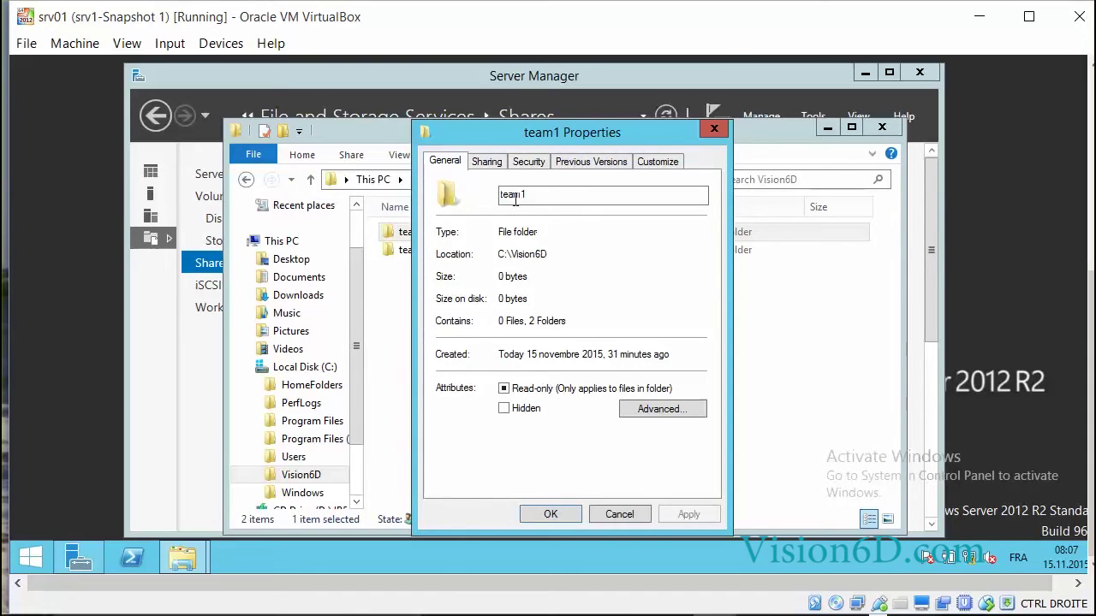
pyautogui.click(529, 162)
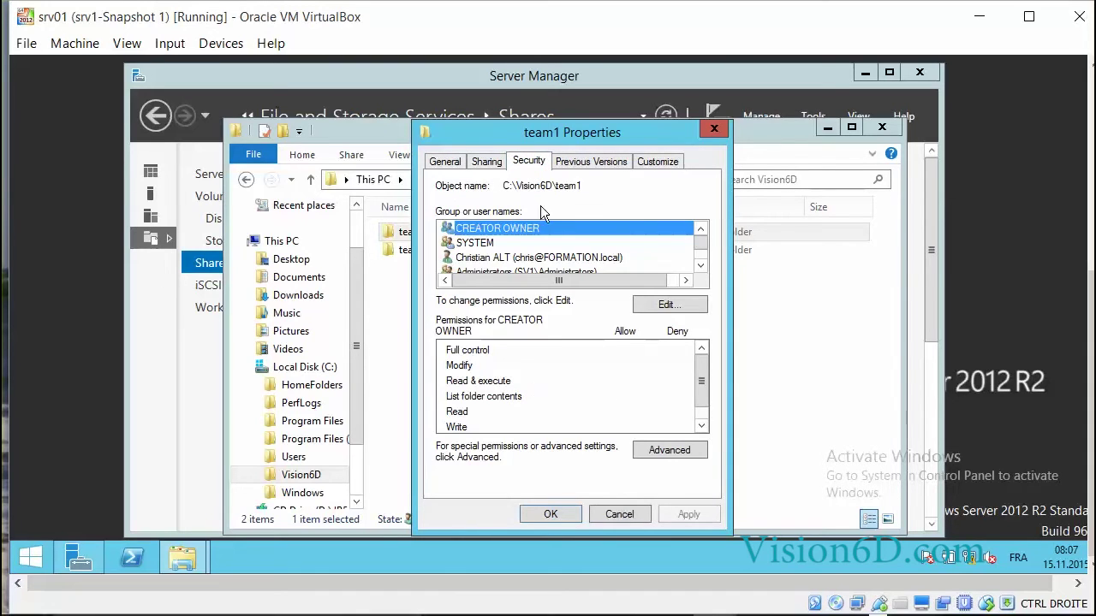
pyautogui.click(701, 264)
pyautogui.click(701, 265)
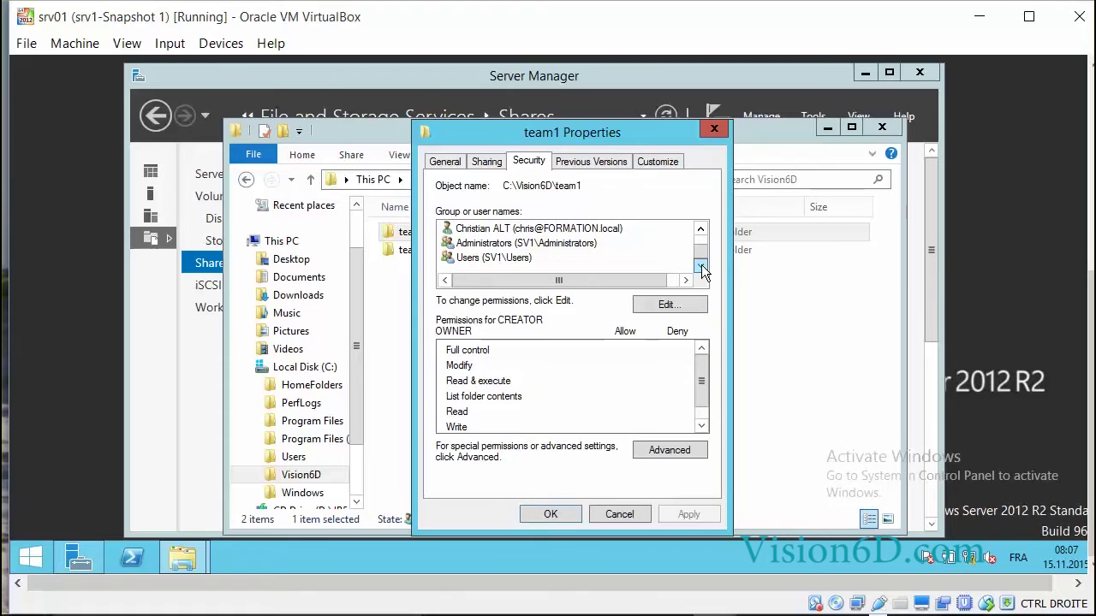
pyautogui.click(500, 258)
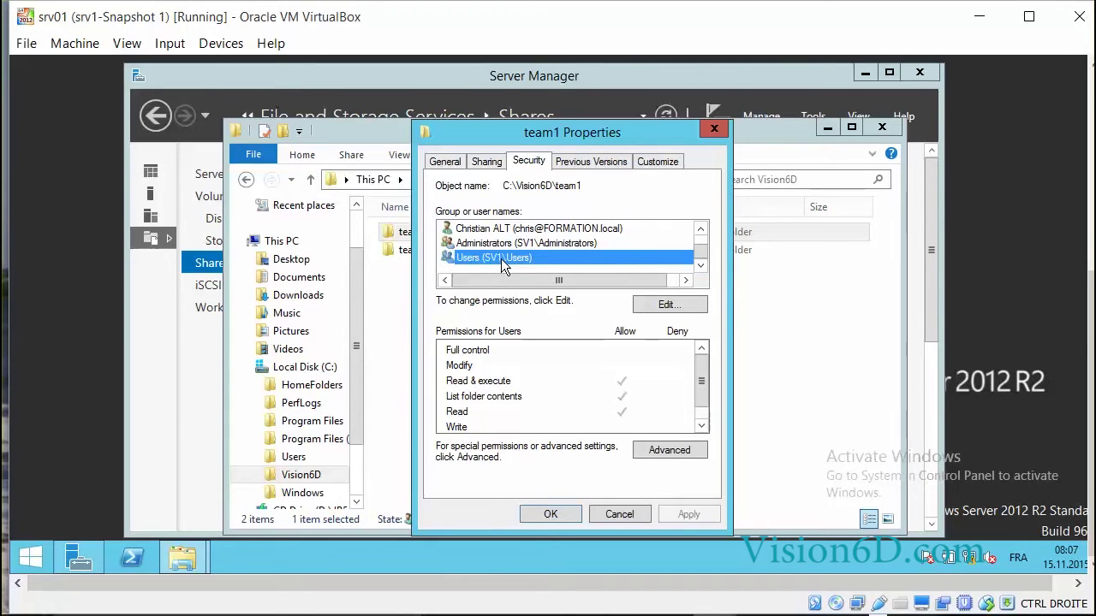
pyautogui.click(691, 304)
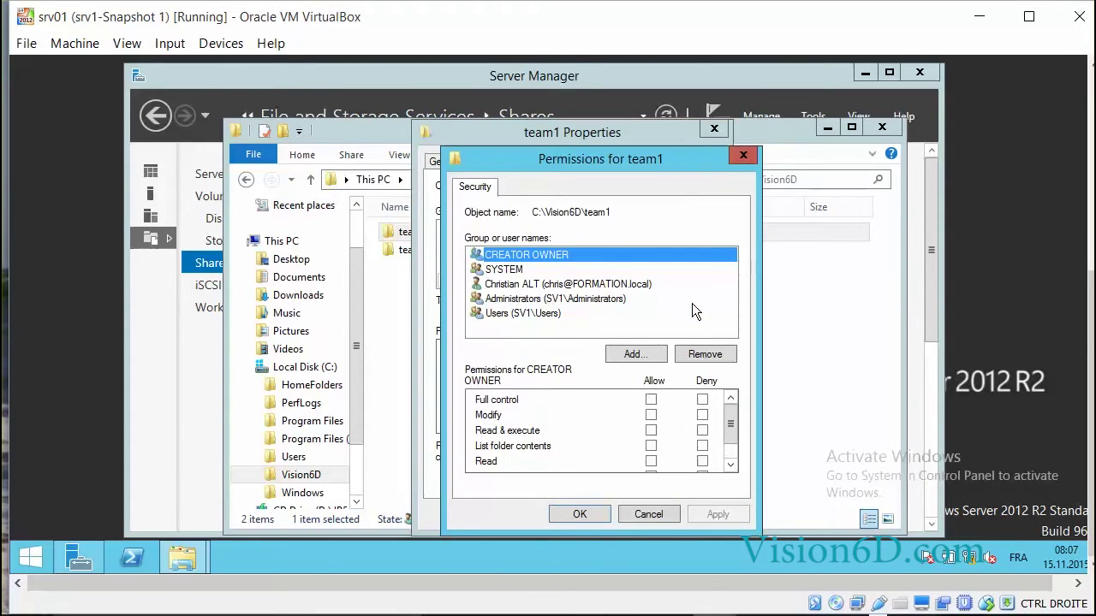
# Select the Users group in the Permissions for team1 dialog
pyautogui.click(526, 314)
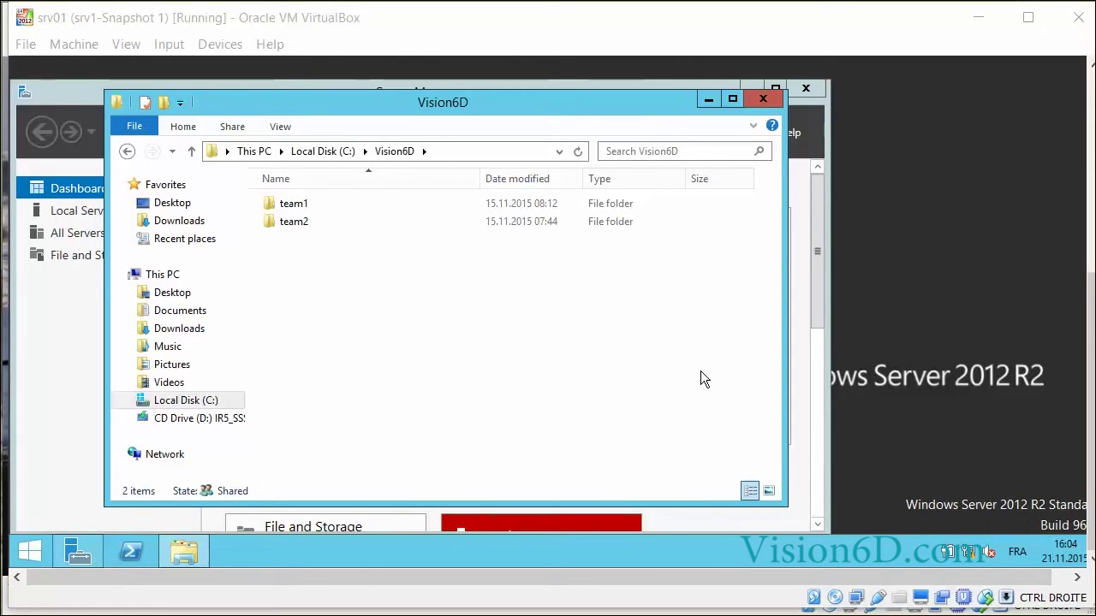
# From the C: root, check Vision6D's Security settings for SV1\Users: Read & execute, List, Read
pyautogui.click(335, 151)
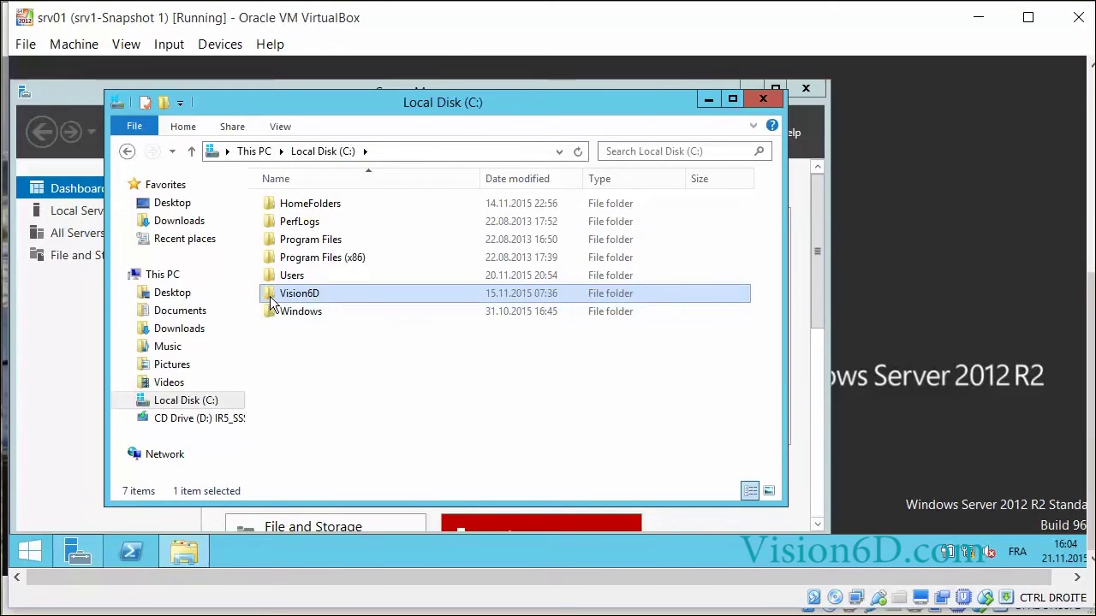
pyautogui.moveTo(274, 301)
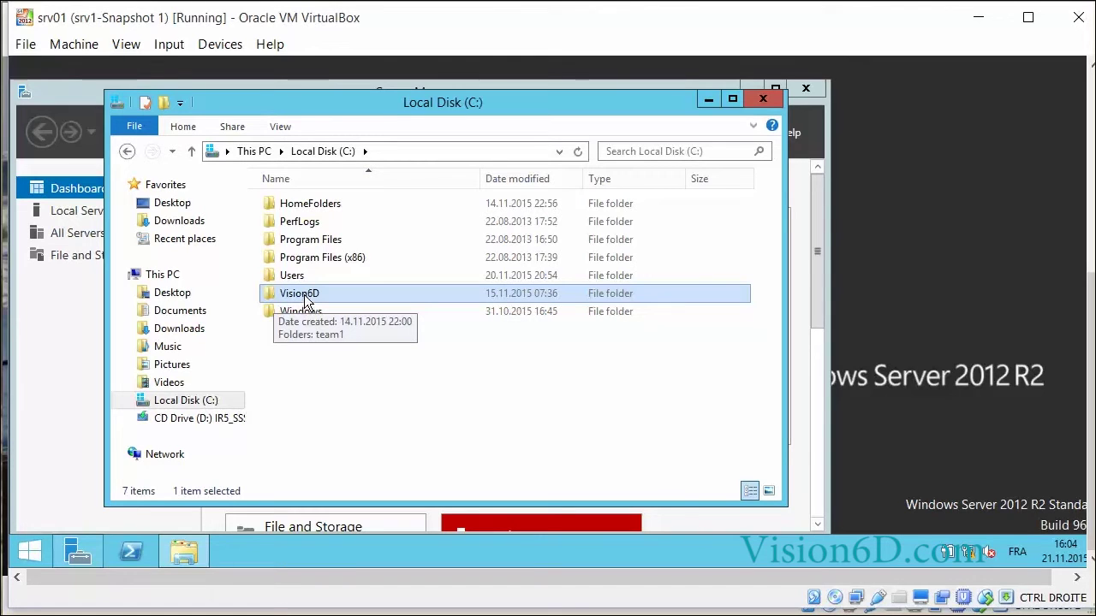
pyautogui.rightClick(306, 301)
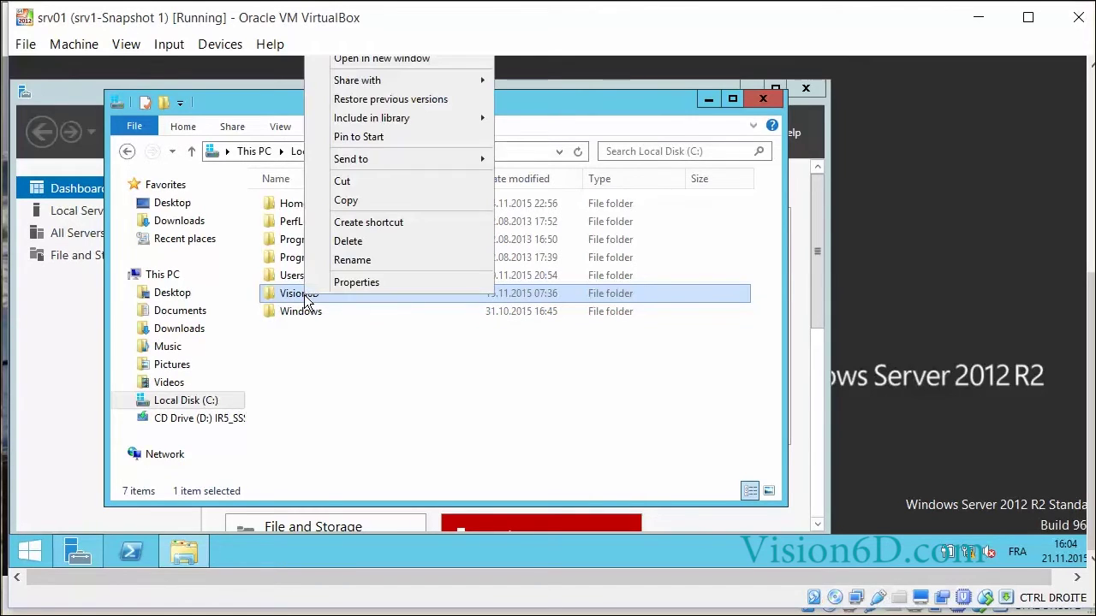
pyautogui.click(354, 285)
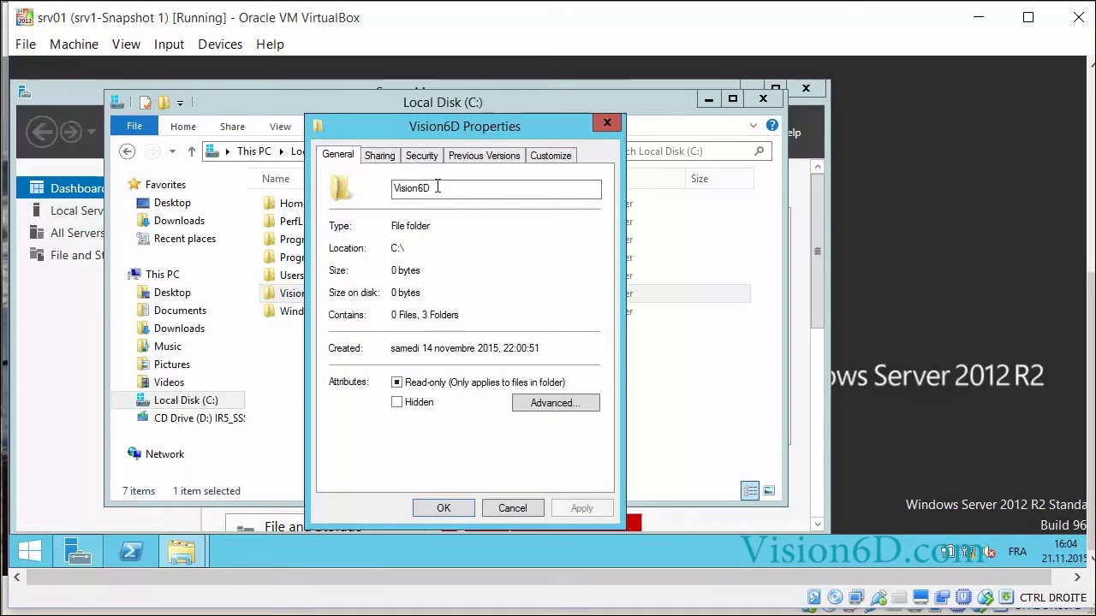
pyautogui.click(424, 156)
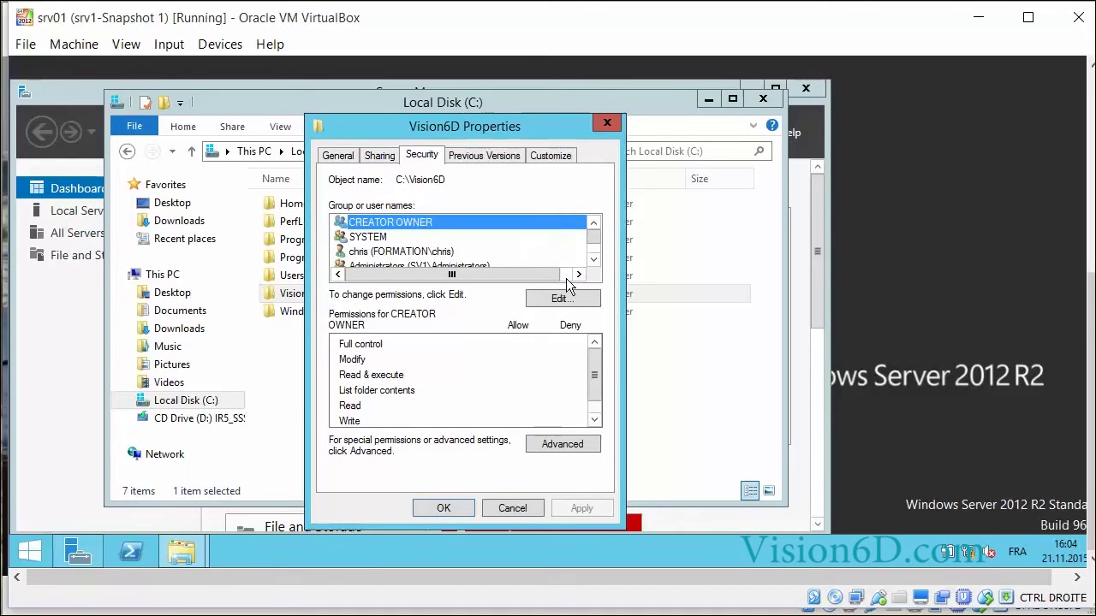
pyautogui.click(594, 261)
pyautogui.click(593, 260)
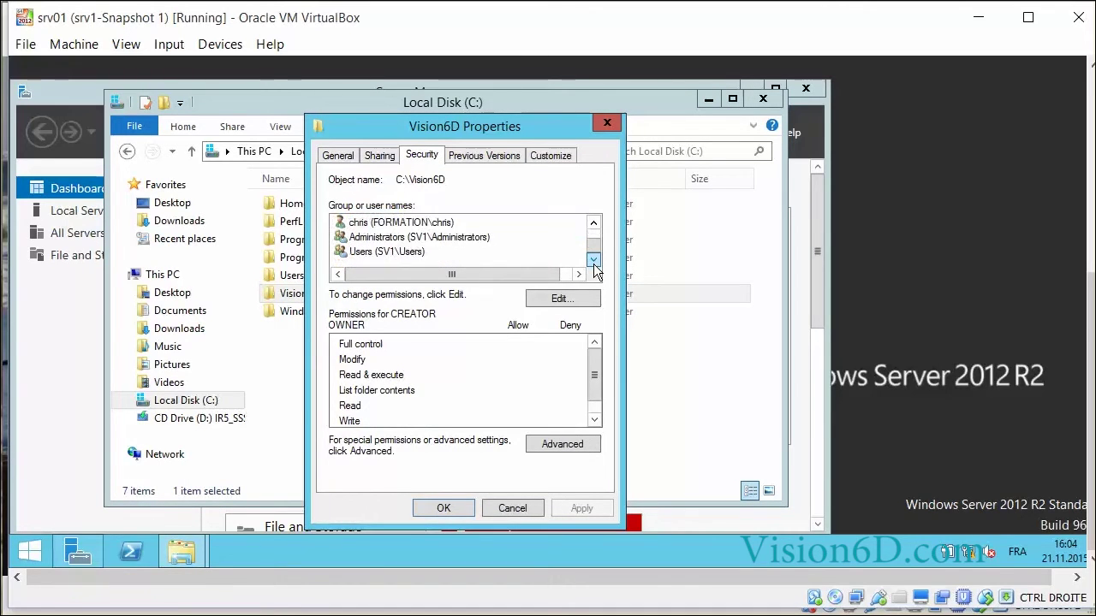
pyautogui.click(380, 254)
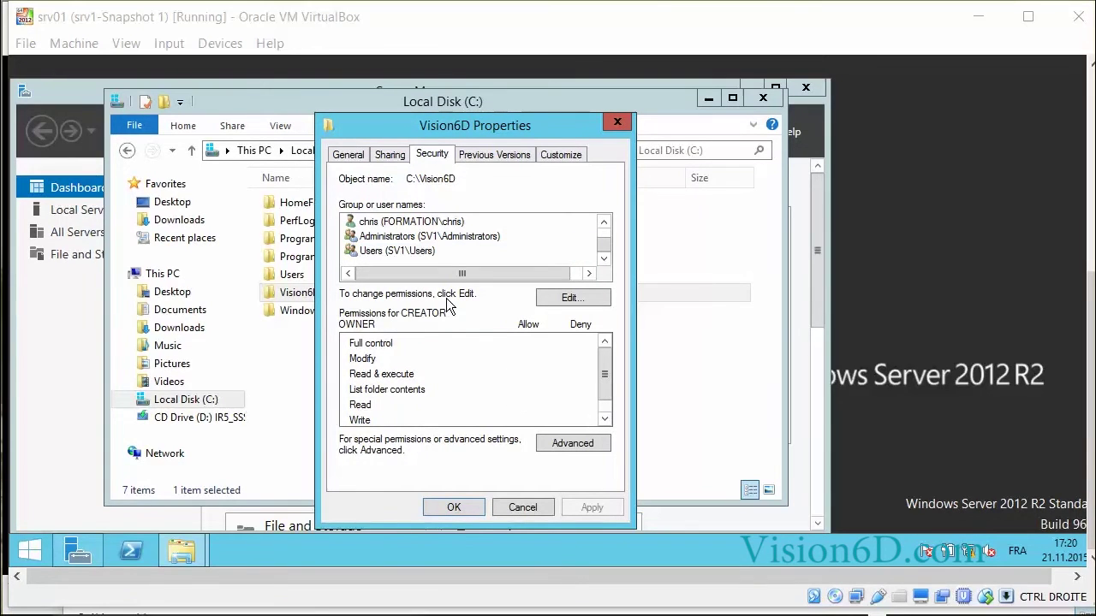
pyautogui.click(392, 253)
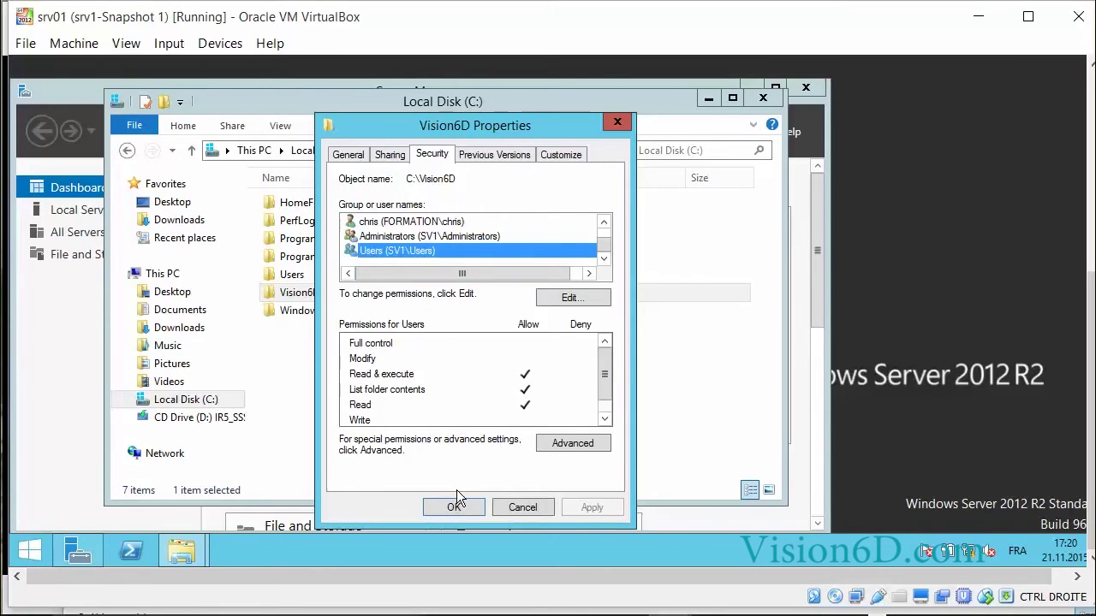
# Cancel Vision6D's properties, reopen the Vision6D folder and right-click team1
pyautogui.click(527, 507)
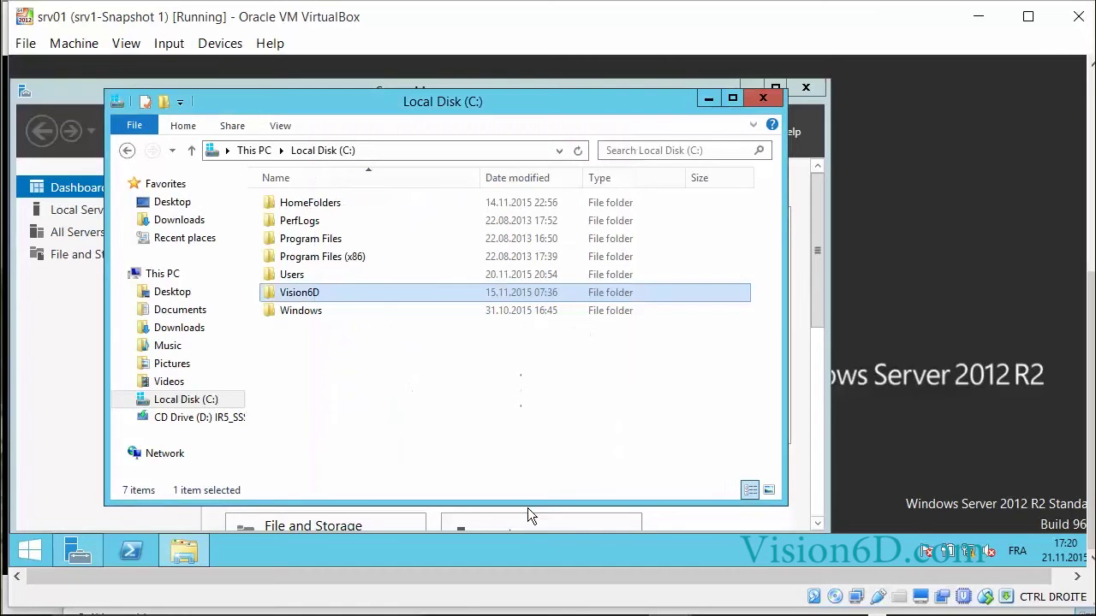
pyautogui.doubleClick(272, 295)
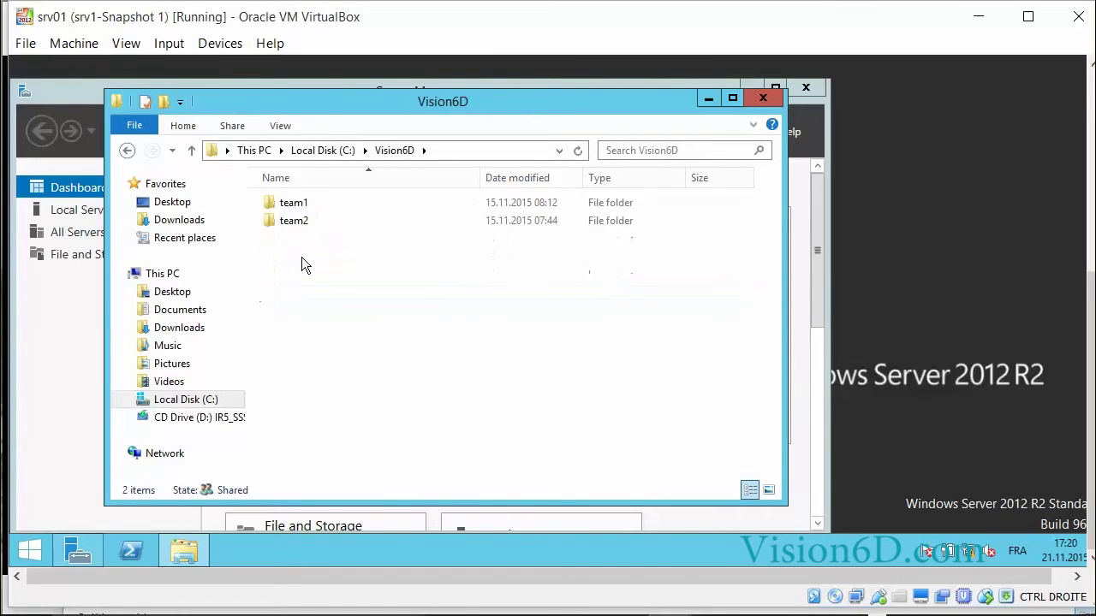
pyautogui.click(304, 203)
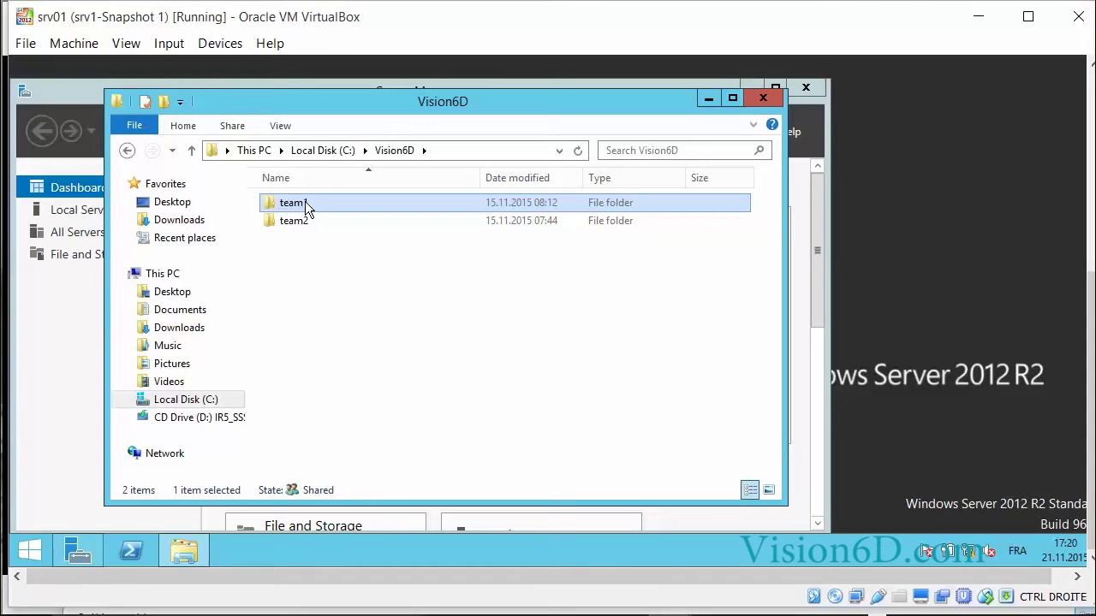
pyautogui.rightClick(305, 206)
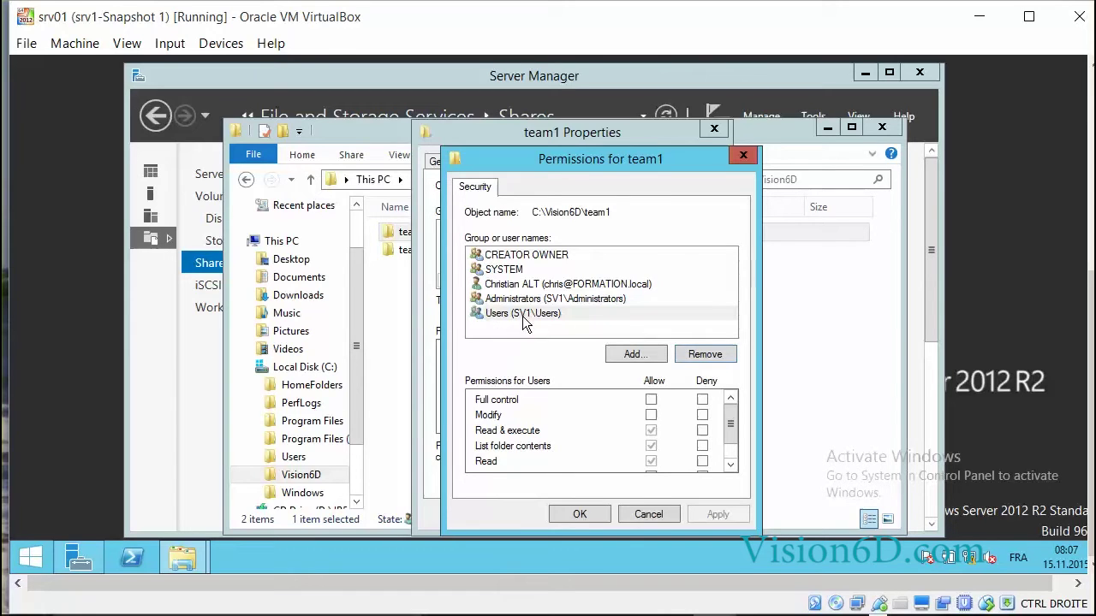
# Close team1's permission editor and disable inheritance in its Advanced Security Settings
pyautogui.click(647, 514)
pyautogui.click(671, 449)
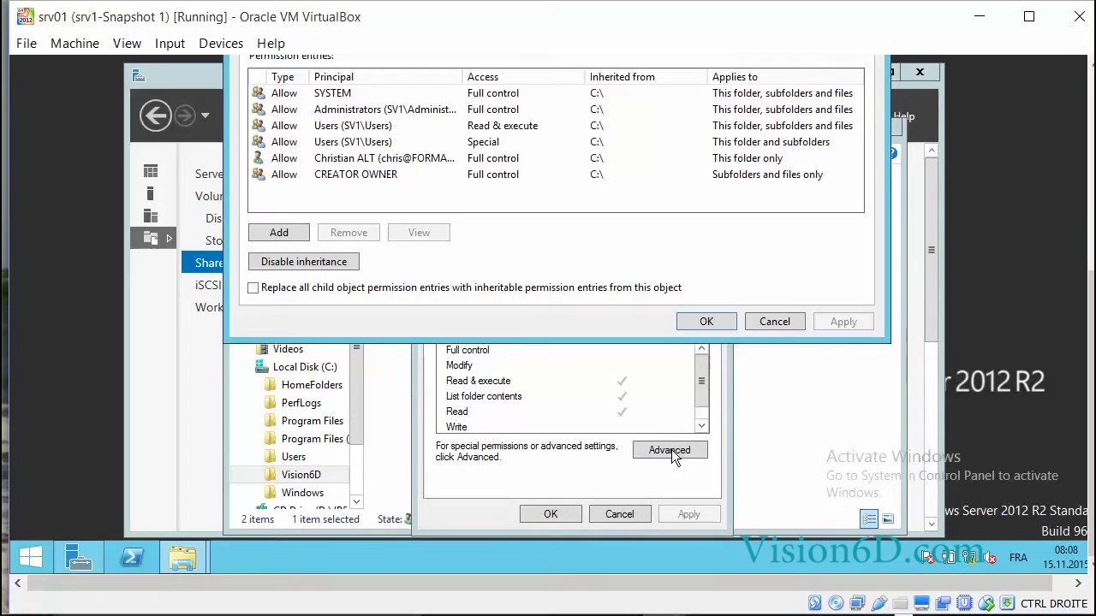
pyautogui.click(310, 262)
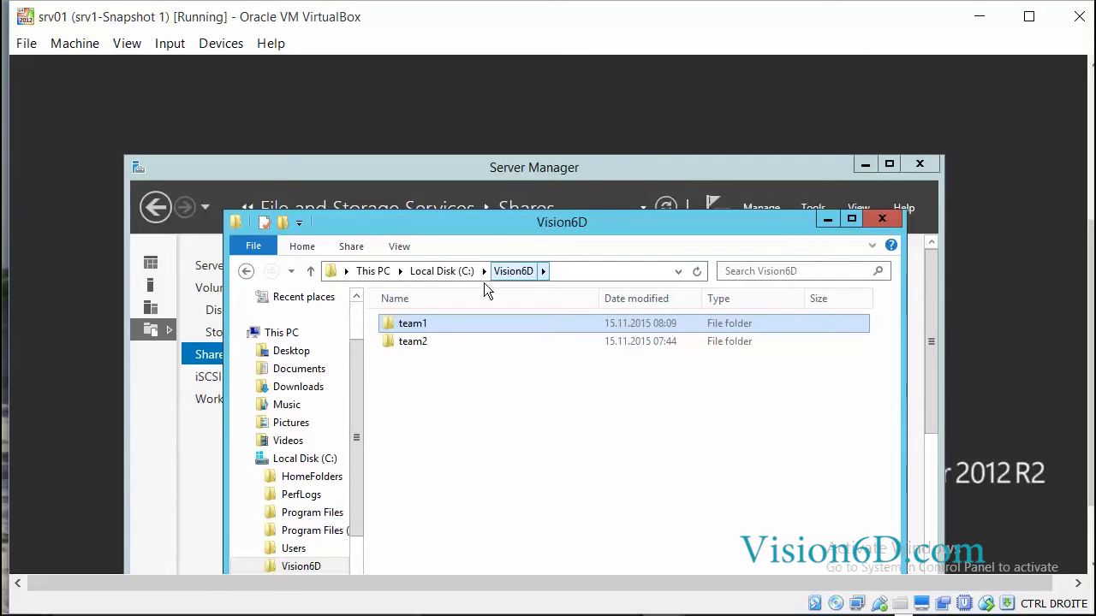
# Open team1's Security properties, enter the permissions editor and select the Users group
pyautogui.rightClick(417, 325)
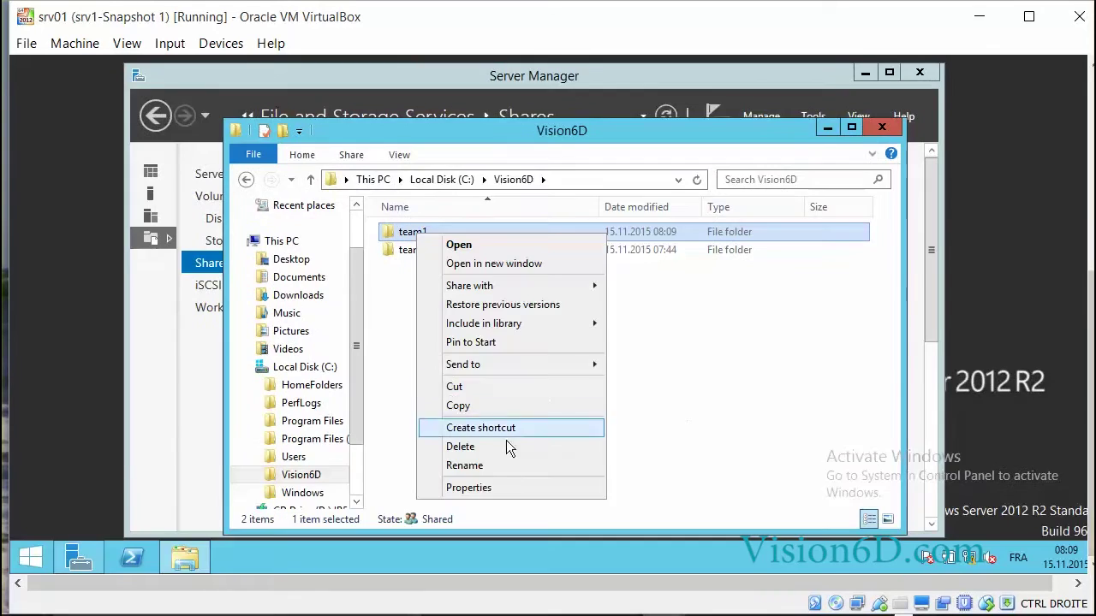
pyautogui.click(494, 489)
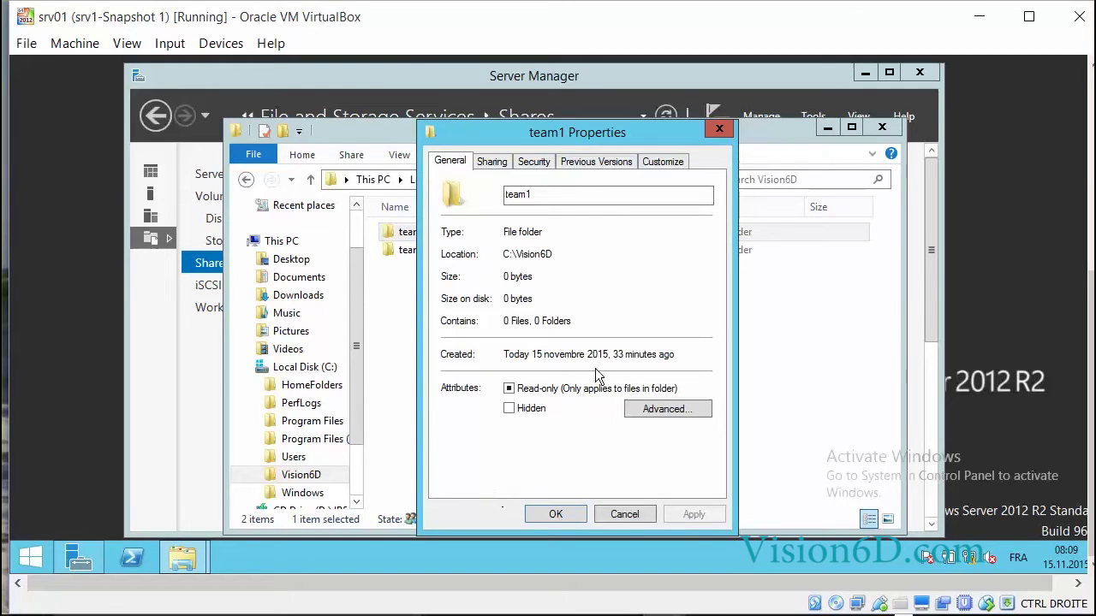
pyautogui.click(532, 161)
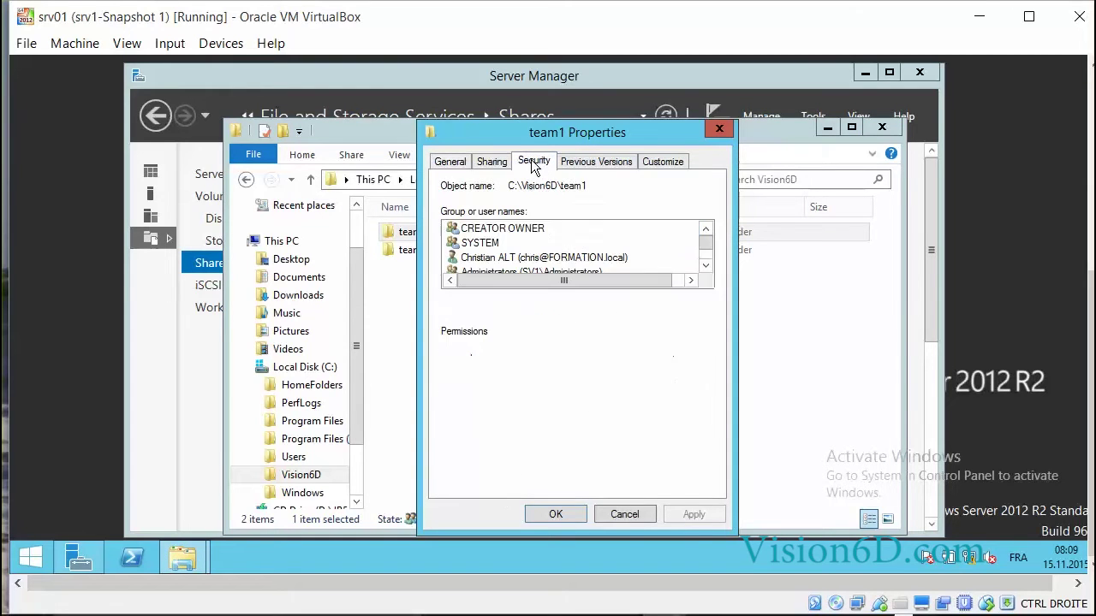
pyautogui.click(705, 266)
pyautogui.click(706, 265)
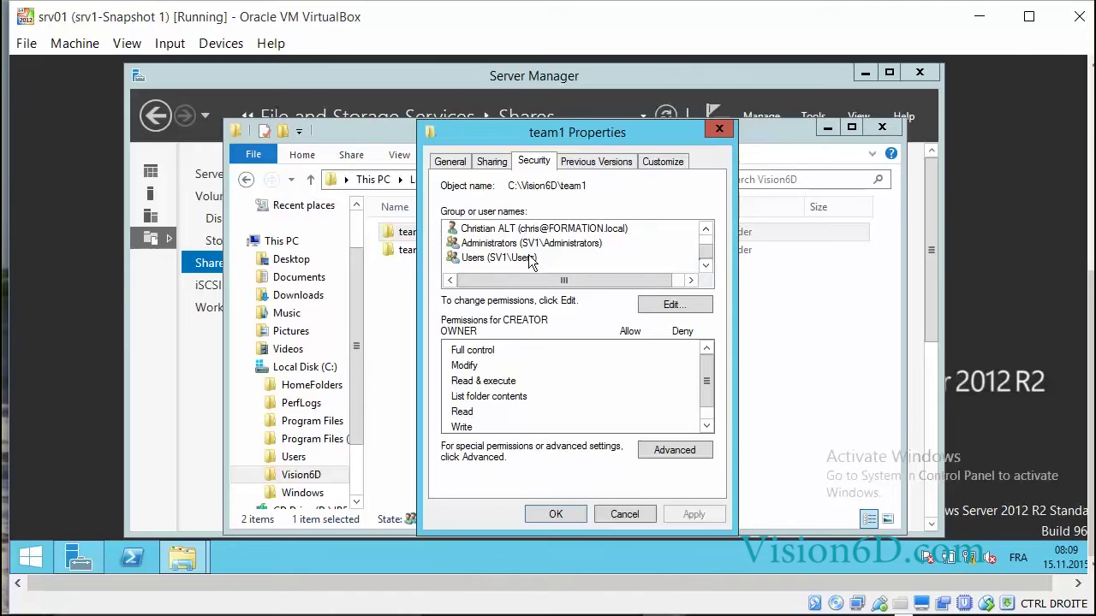
pyautogui.click(674, 304)
pyautogui.click(554, 315)
# Remove the Users group from team1 and add the Team1 group to its permissions
pyautogui.click(707, 353)
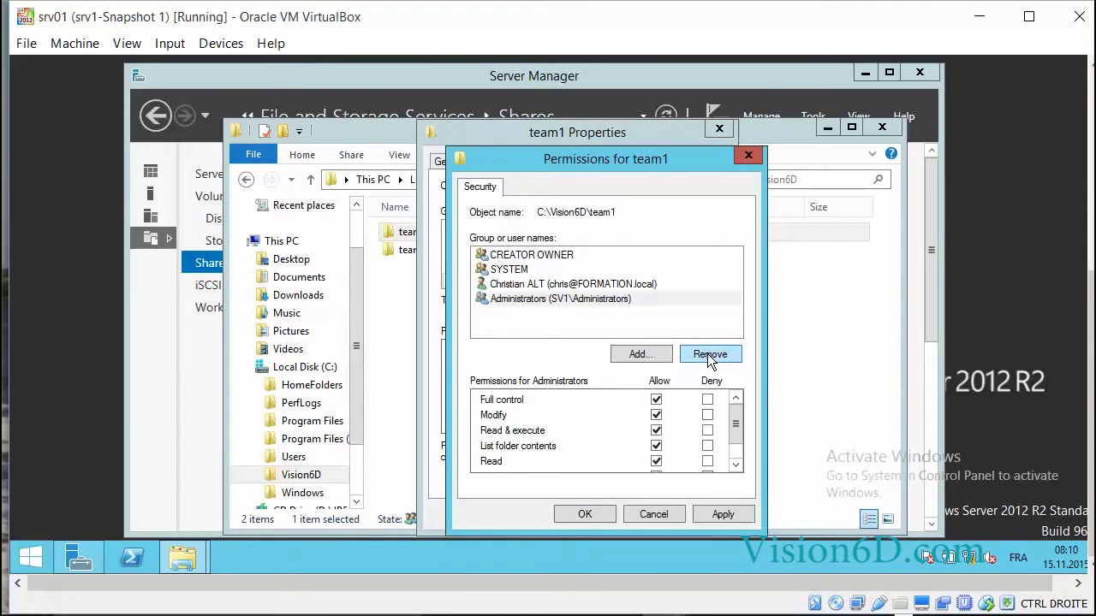
pyautogui.click(635, 356)
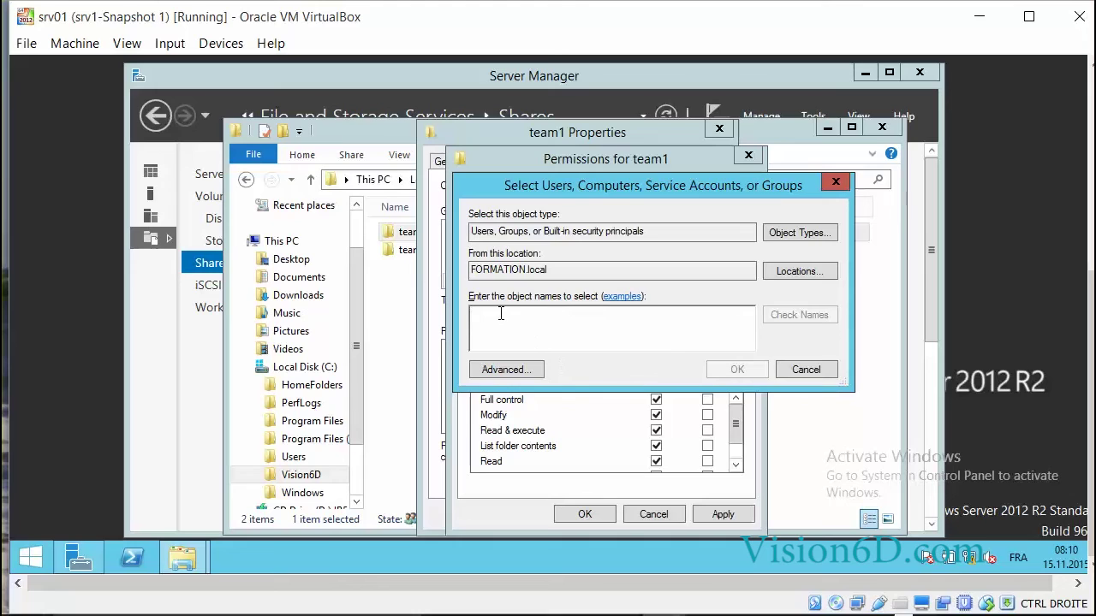
pyautogui.write('team')
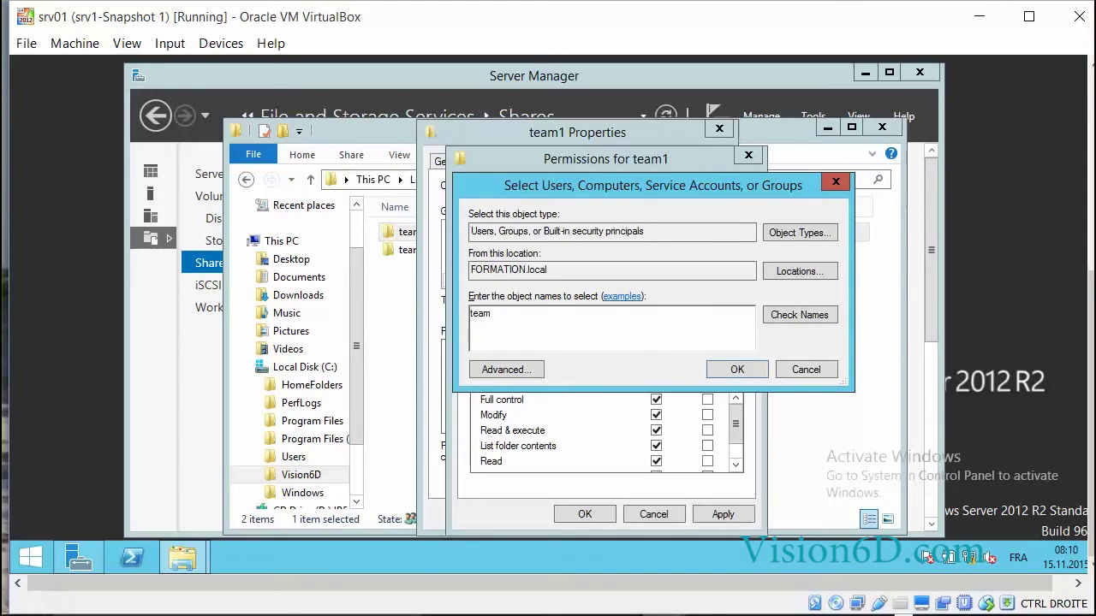
pyautogui.click(799, 318)
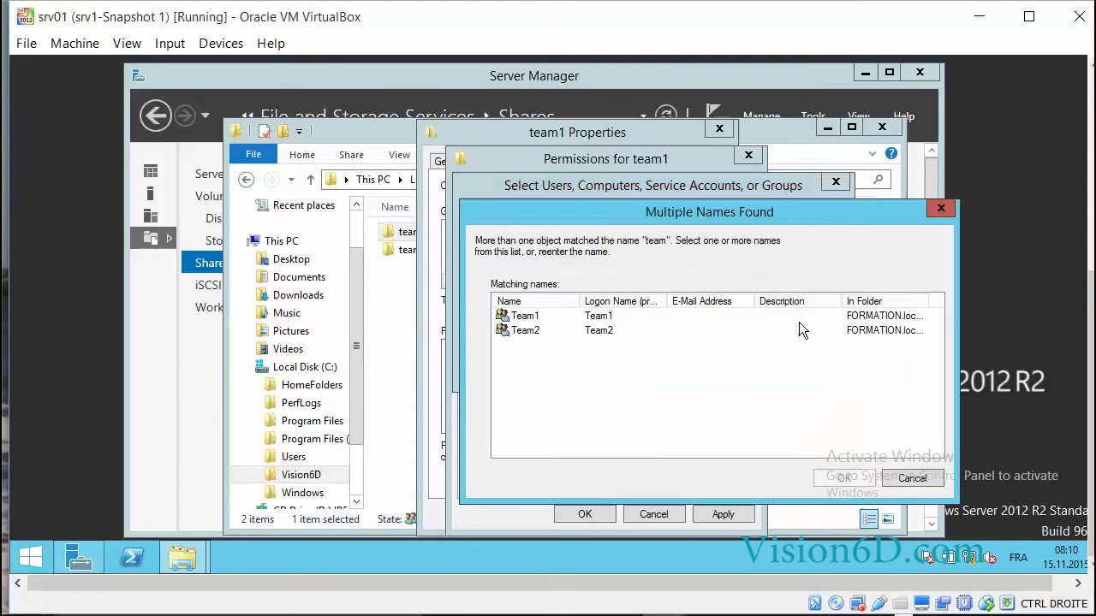
pyautogui.doubleClick(519, 316)
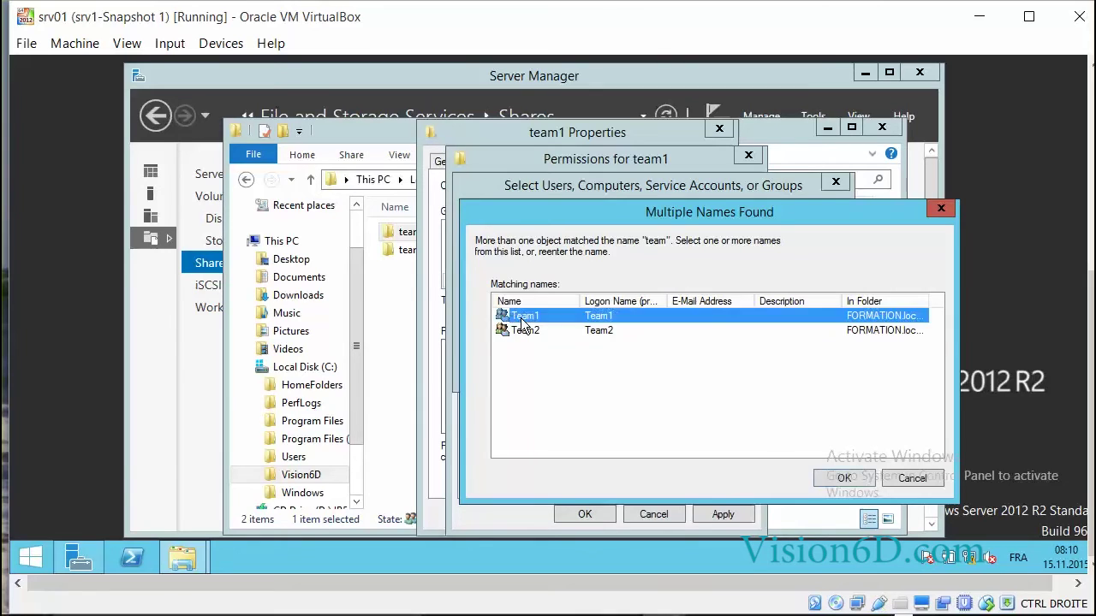
pyautogui.click(736, 368)
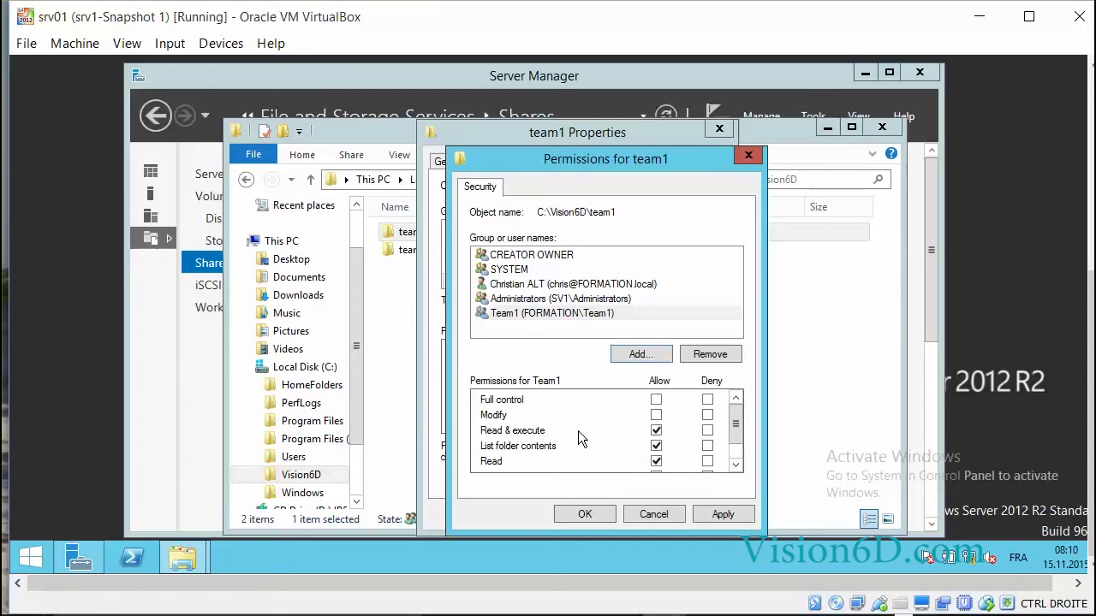
# Allow Modify for Team1 on team1 and apply the change
pyautogui.click(655, 415)
pyautogui.click(729, 512)
pyautogui.click(622, 514)
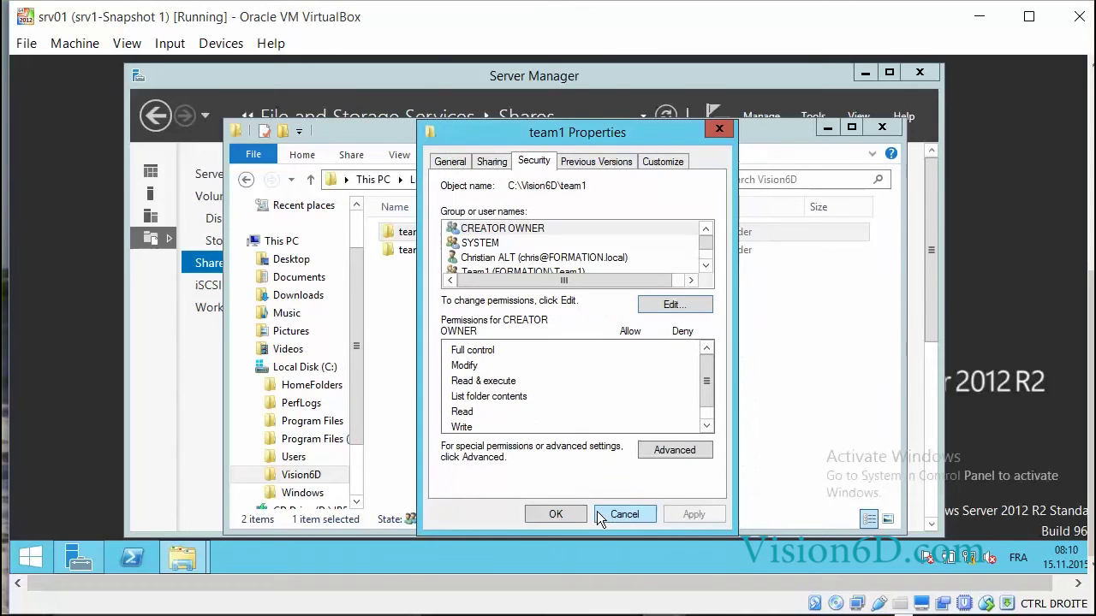
# Close team1's properties and open team2's advanced security settings
pyautogui.click(572, 515)
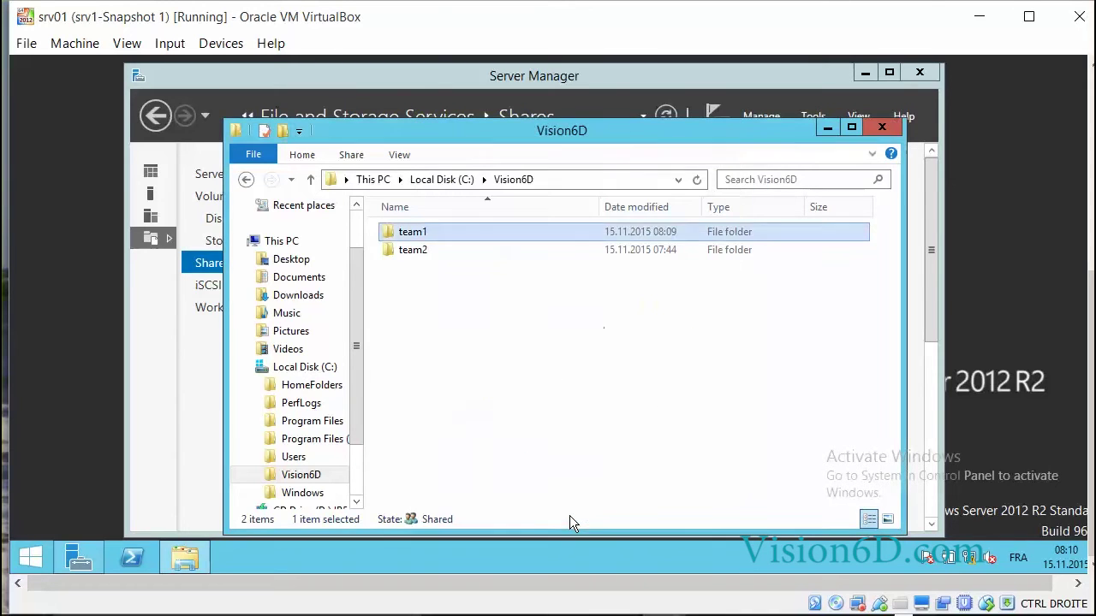
pyautogui.rightClick(407, 253)
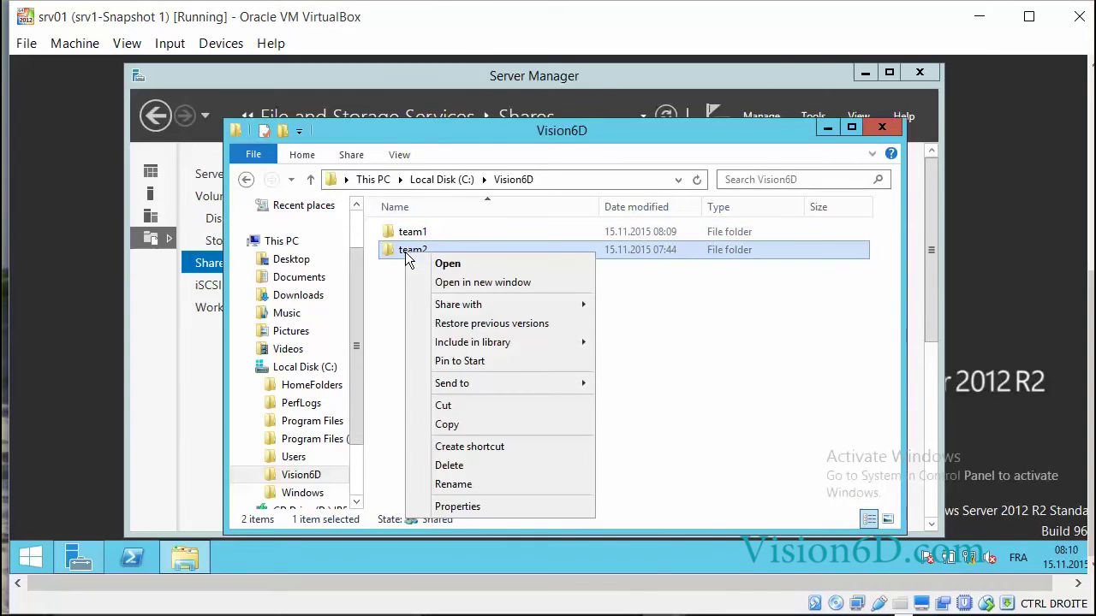
pyautogui.click(467, 505)
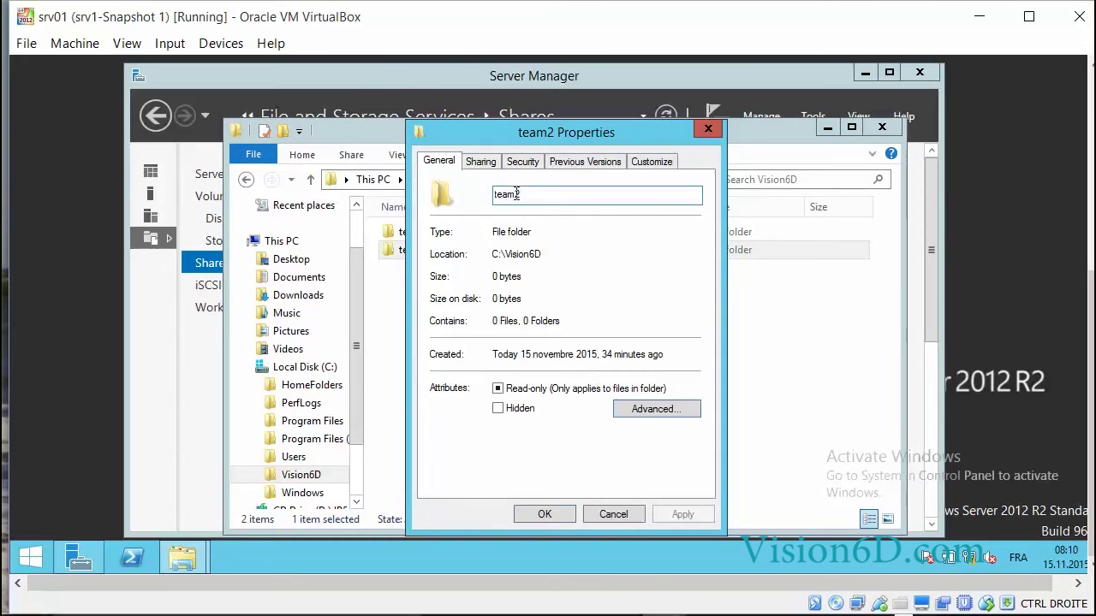
pyautogui.click(525, 163)
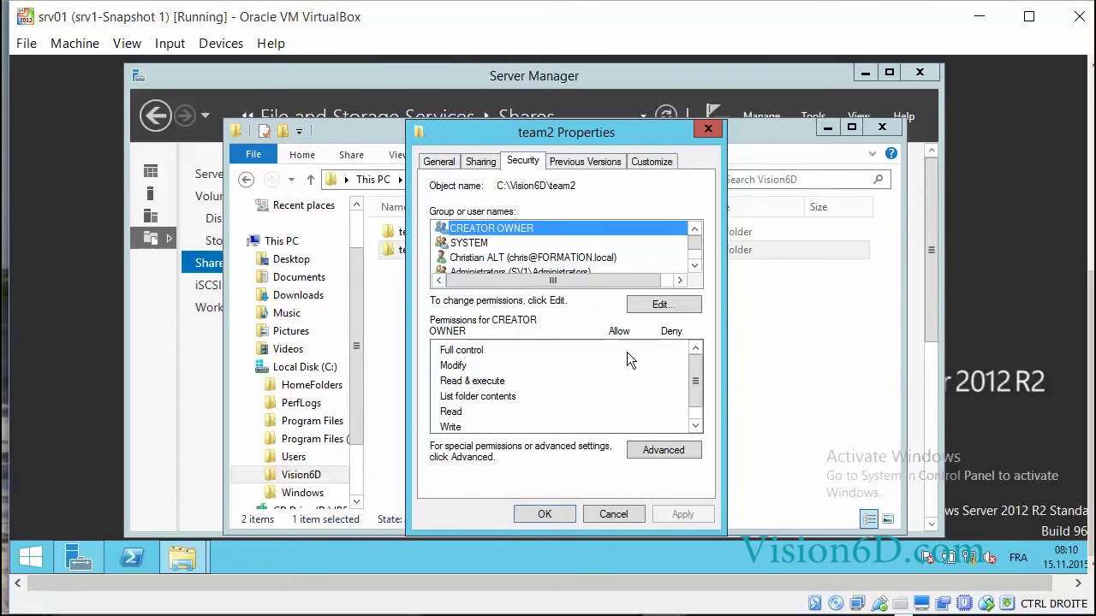
pyautogui.click(647, 449)
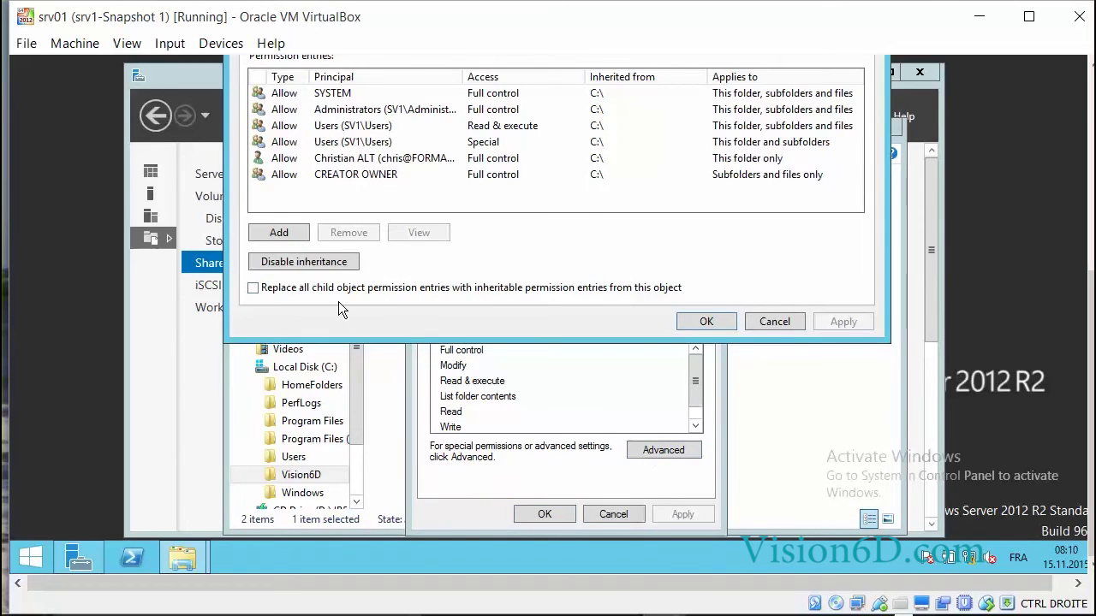
# Disable team2's inheritance, convert to explicit permissions and replace all child object entries
pyautogui.click(290, 261)
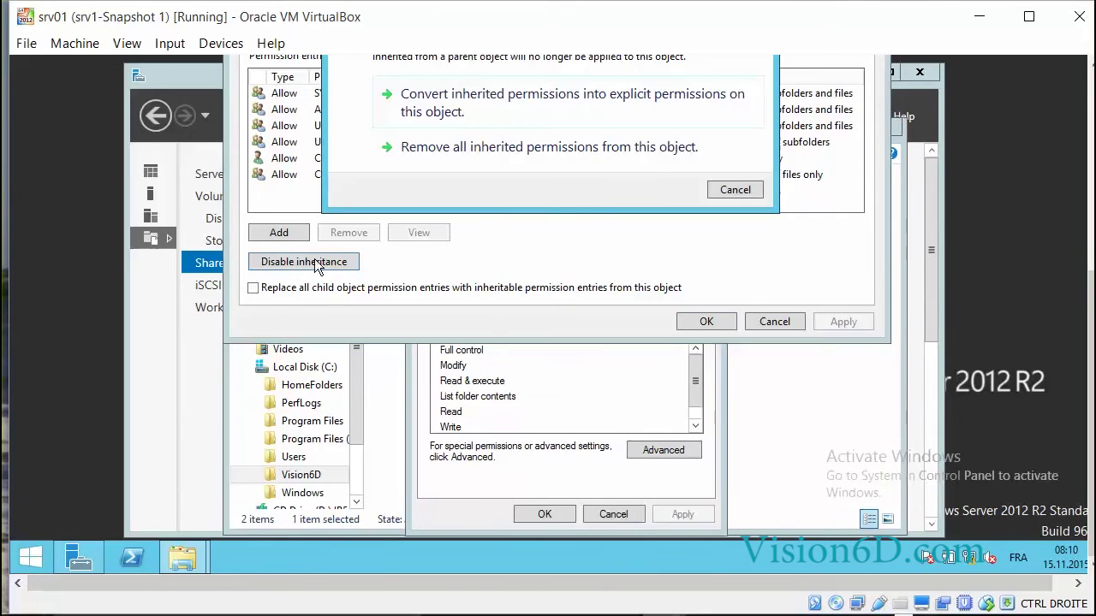
pyautogui.click(558, 97)
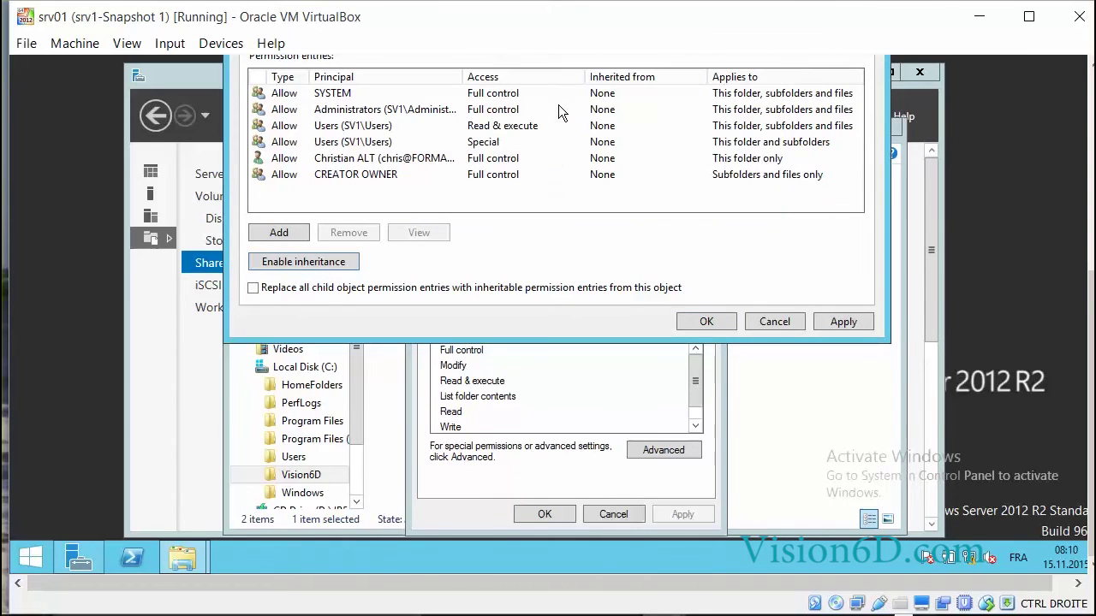
pyautogui.click(253, 289)
pyautogui.click(843, 322)
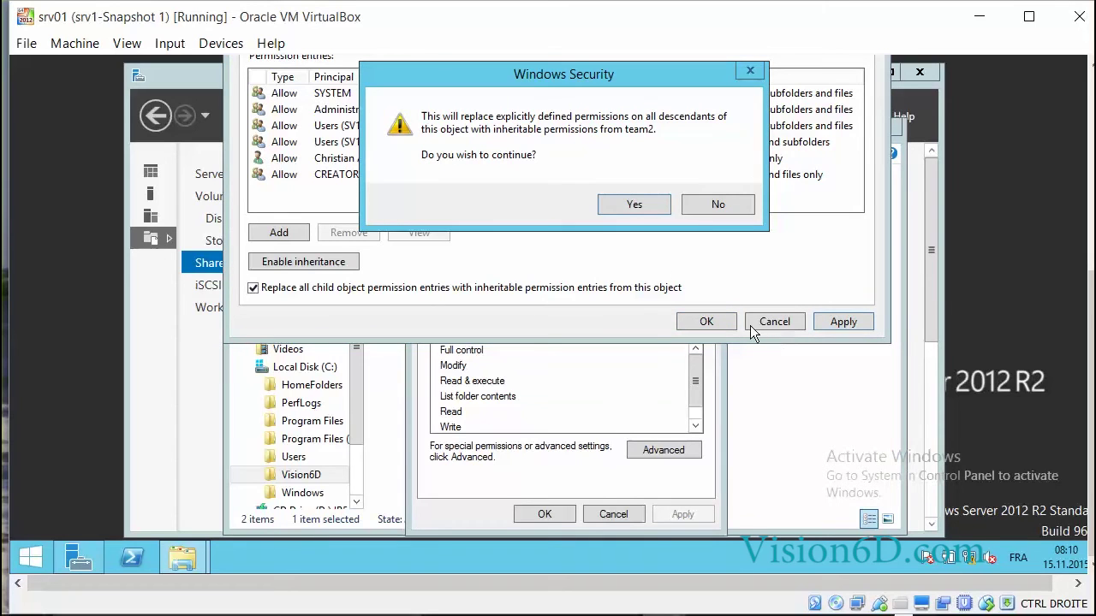
pyautogui.click(634, 208)
pyautogui.click(697, 323)
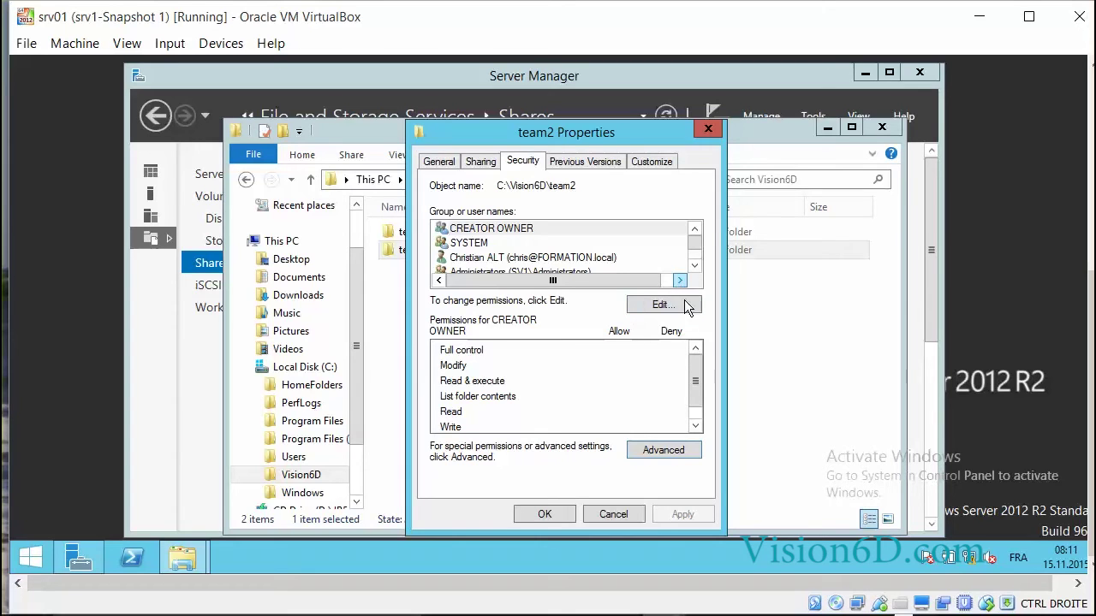
# Remove the Users group from team2 and add the Team2 group to its permissions
pyautogui.click(674, 302)
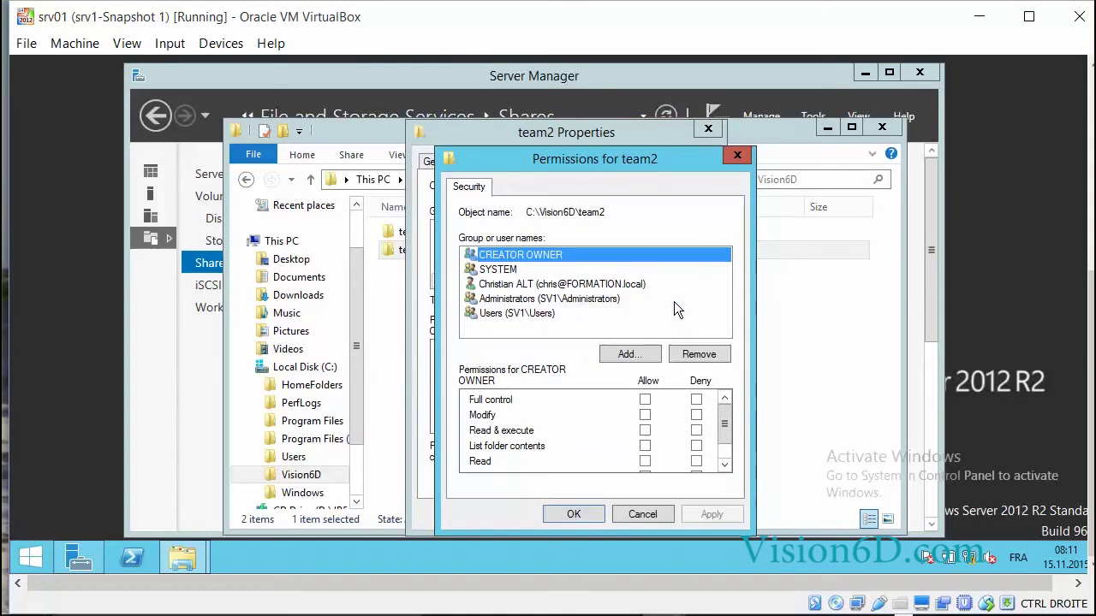
pyautogui.click(505, 314)
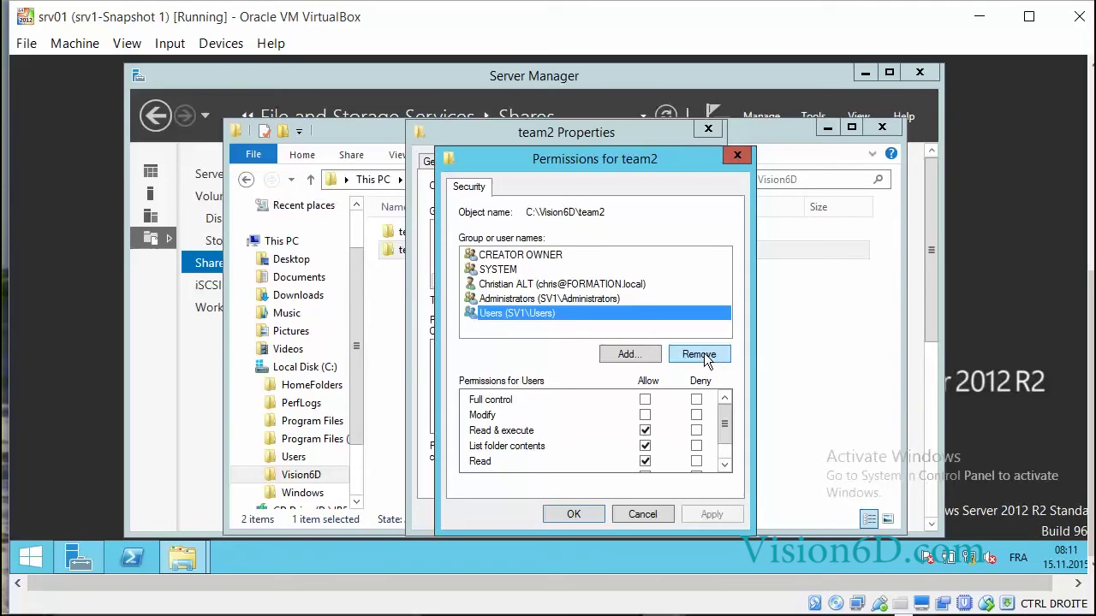
pyautogui.click(704, 353)
pyautogui.click(630, 354)
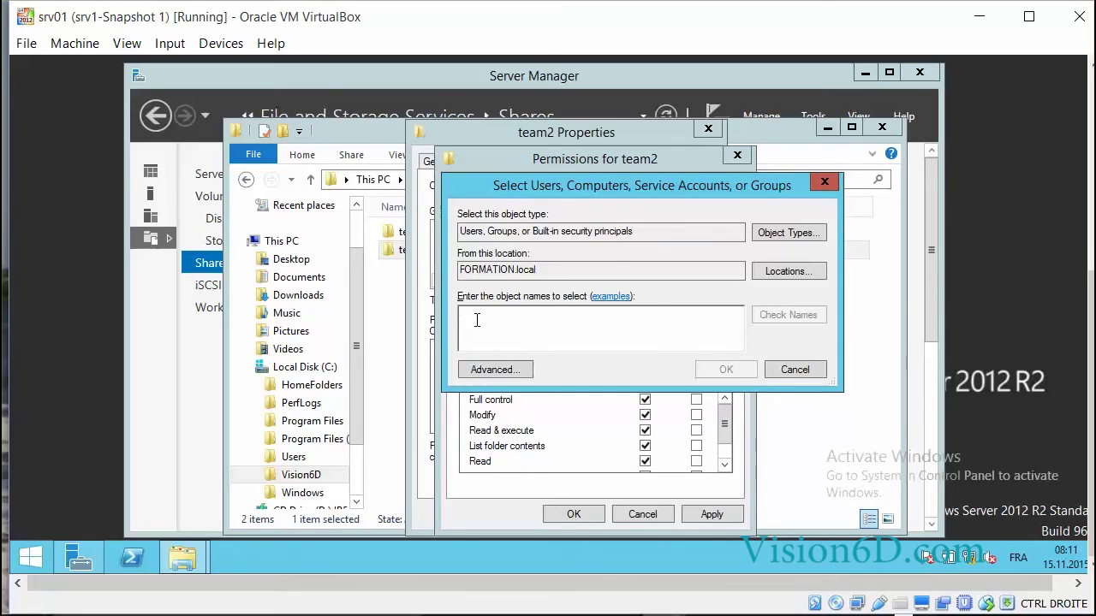
pyautogui.write('team')
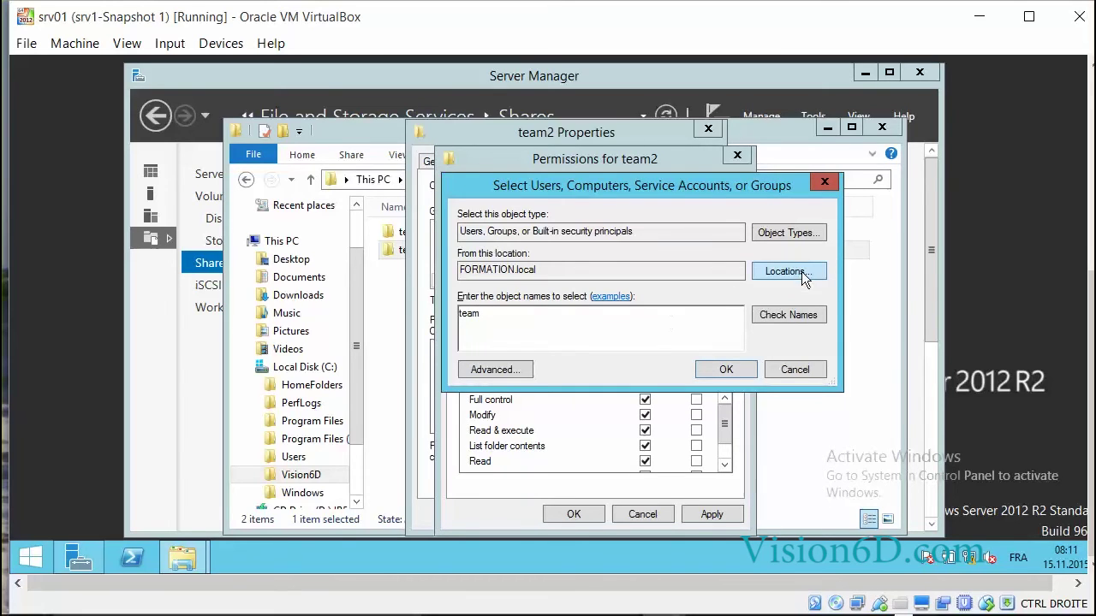
pyautogui.click(807, 313)
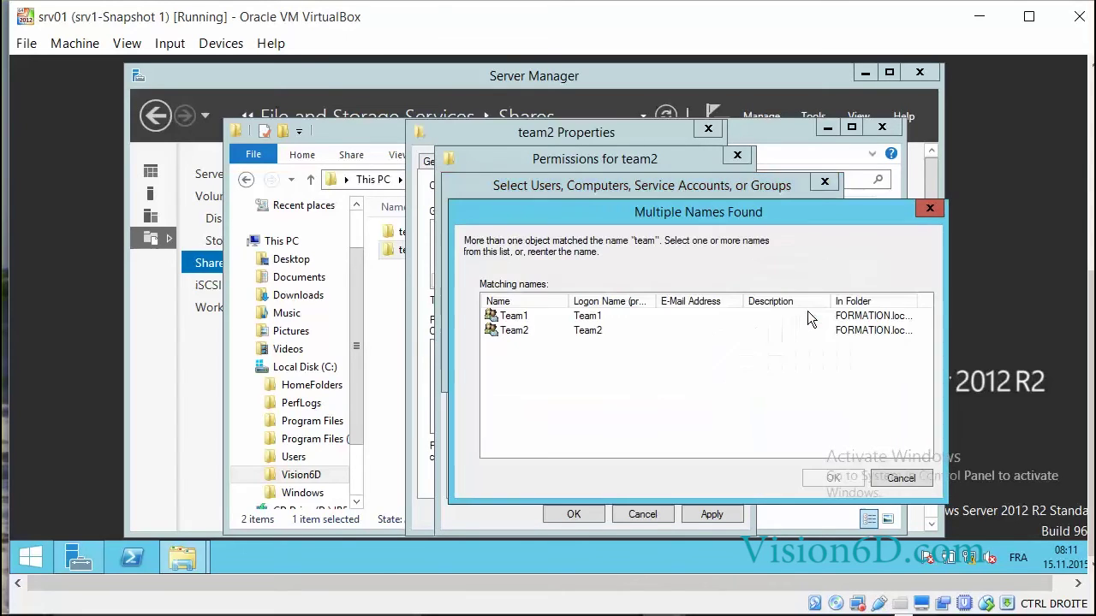
pyautogui.doubleClick(522, 331)
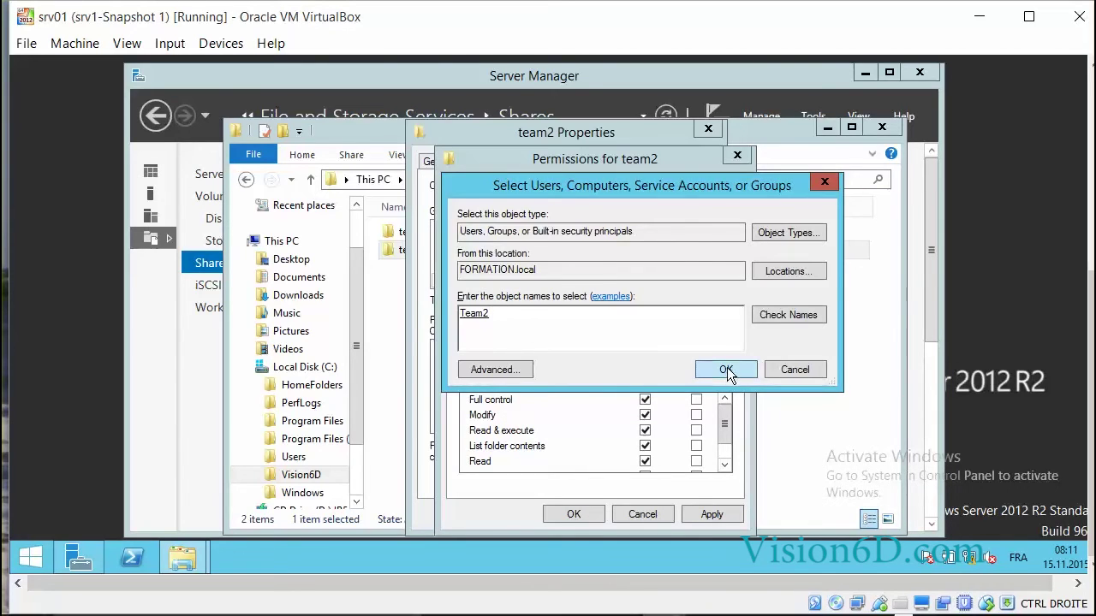
pyautogui.click(726, 368)
# Allow Modify for Team2 on team2, apply, and close both dialogs
pyautogui.click(645, 416)
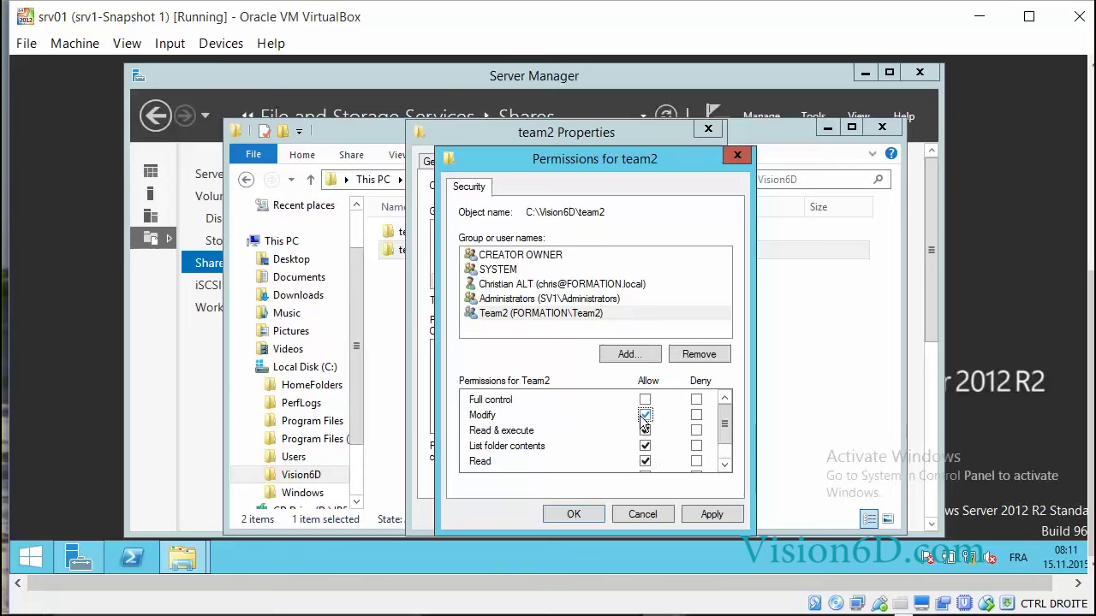
pyautogui.click(711, 518)
pyautogui.click(574, 516)
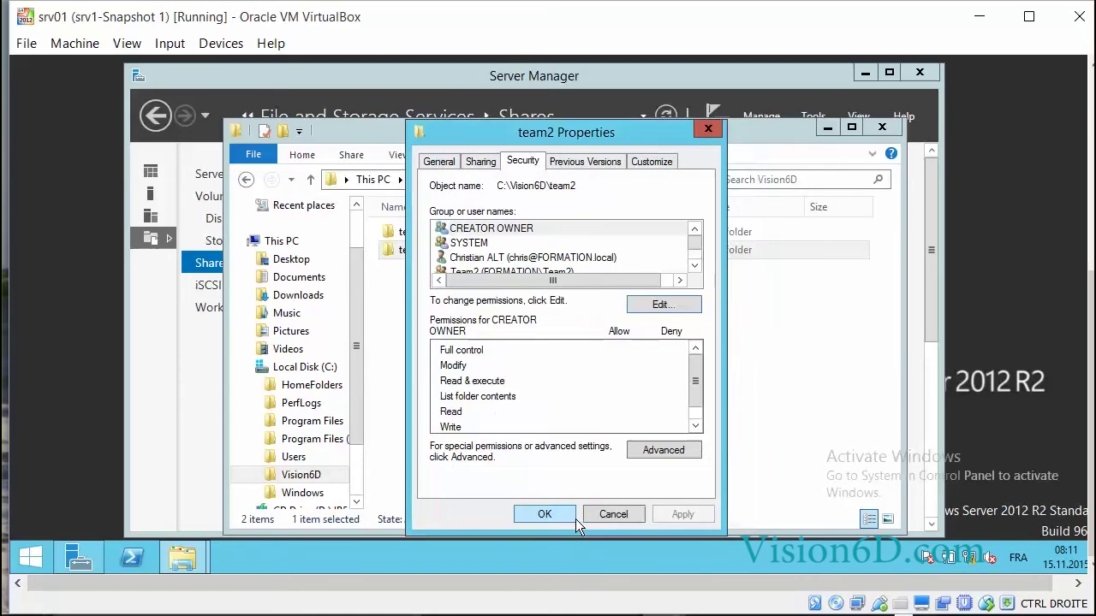
pyautogui.click(548, 513)
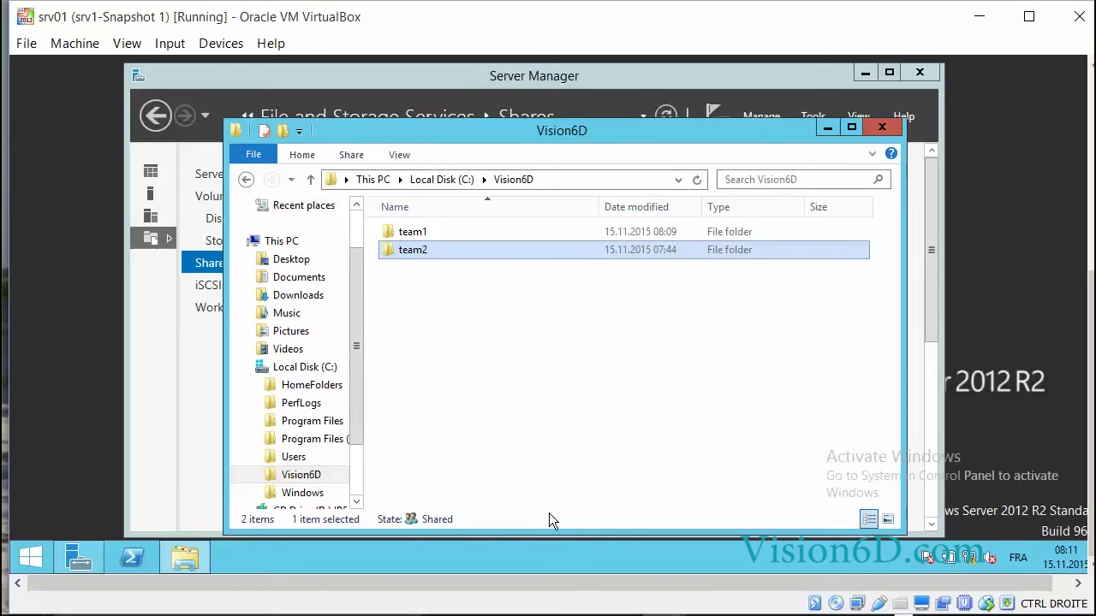
# Open the team1 and team2 folders in turn to check them, returning to Vision6D
pyautogui.click(409, 232)
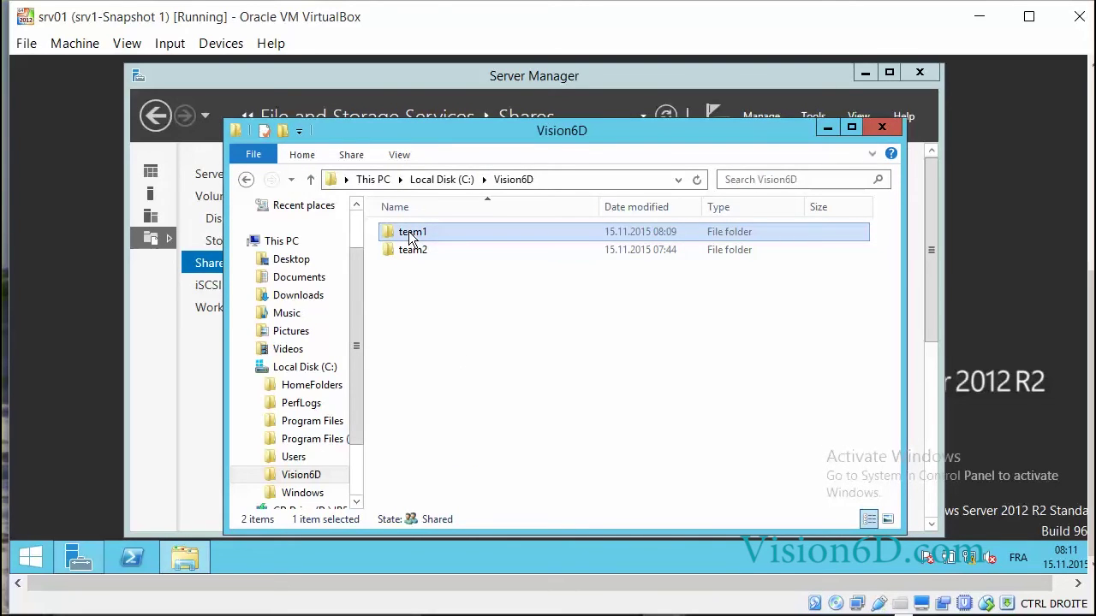
pyautogui.doubleClick(409, 233)
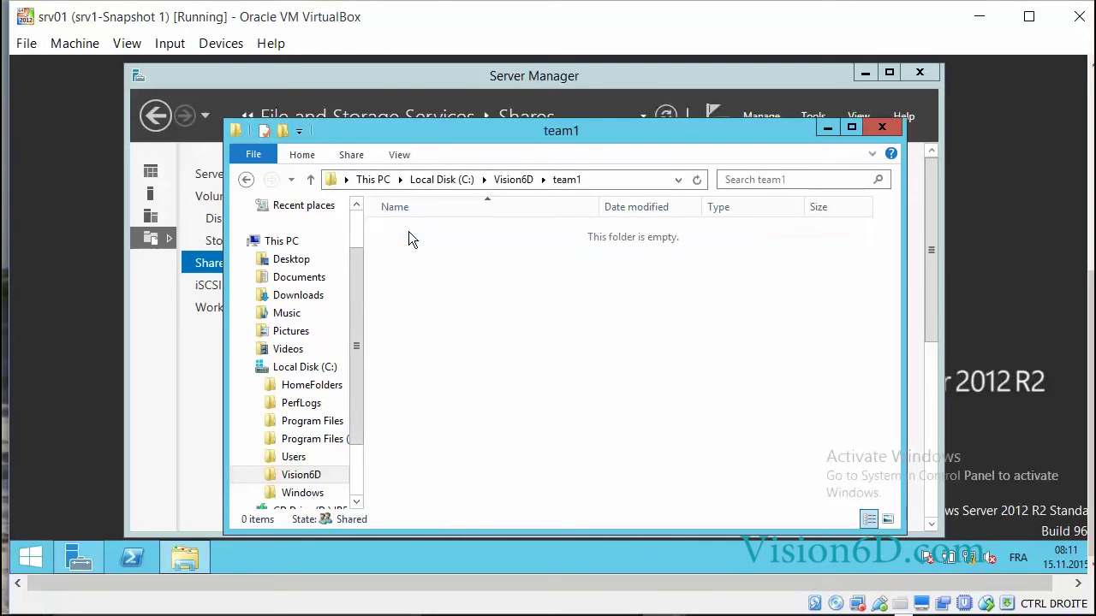
pyautogui.click(511, 179)
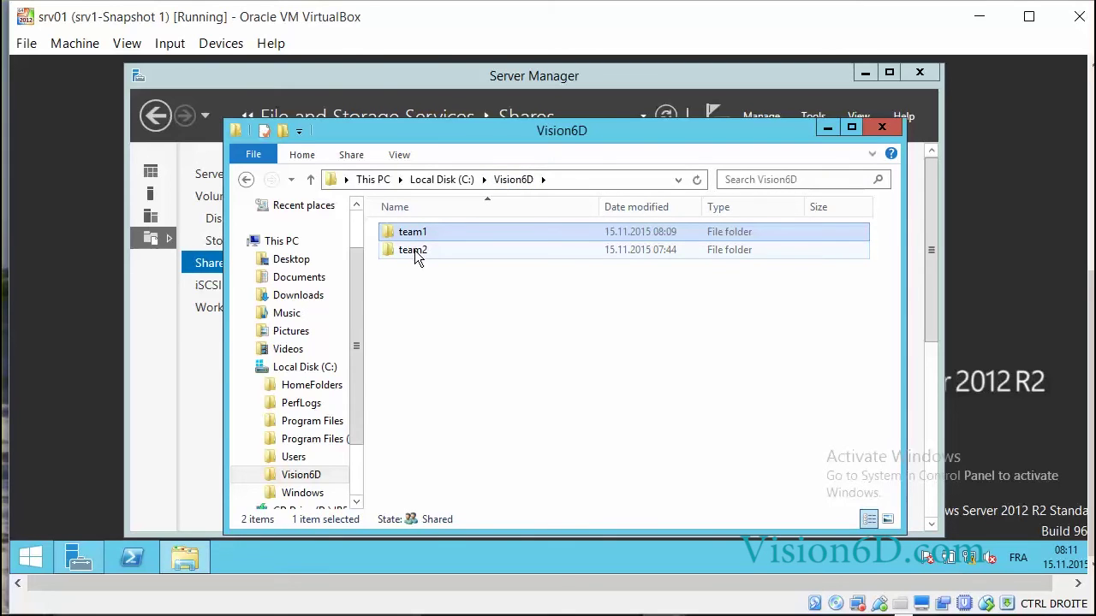
pyautogui.doubleClick(414, 254)
pyautogui.click(523, 183)
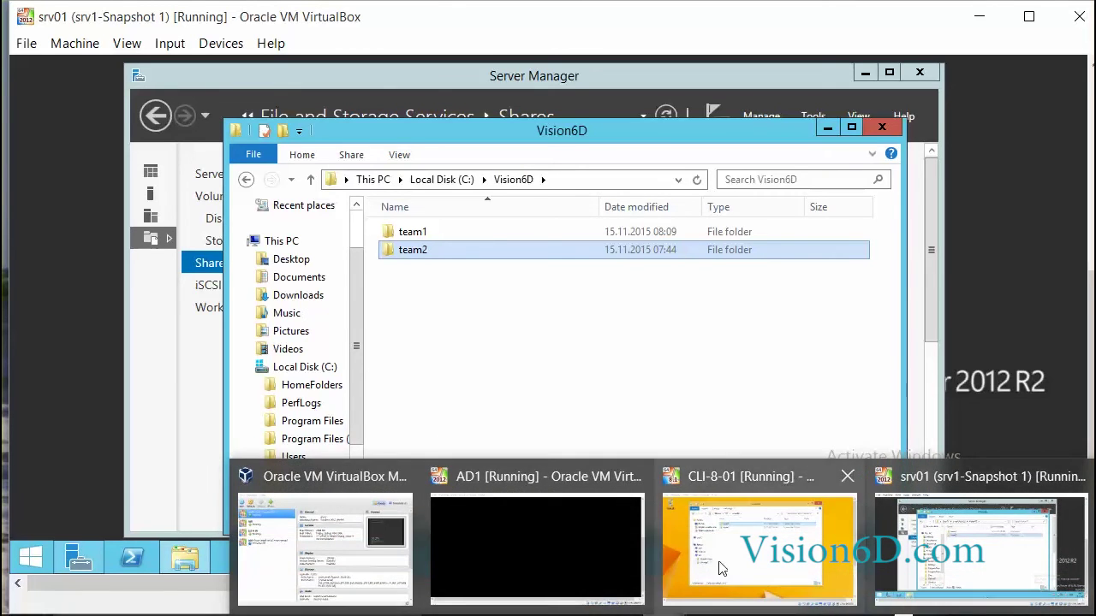
# Switch to the CLI-8-01 client VM and show user1's account options on the Start screen
pyautogui.click(722, 567)
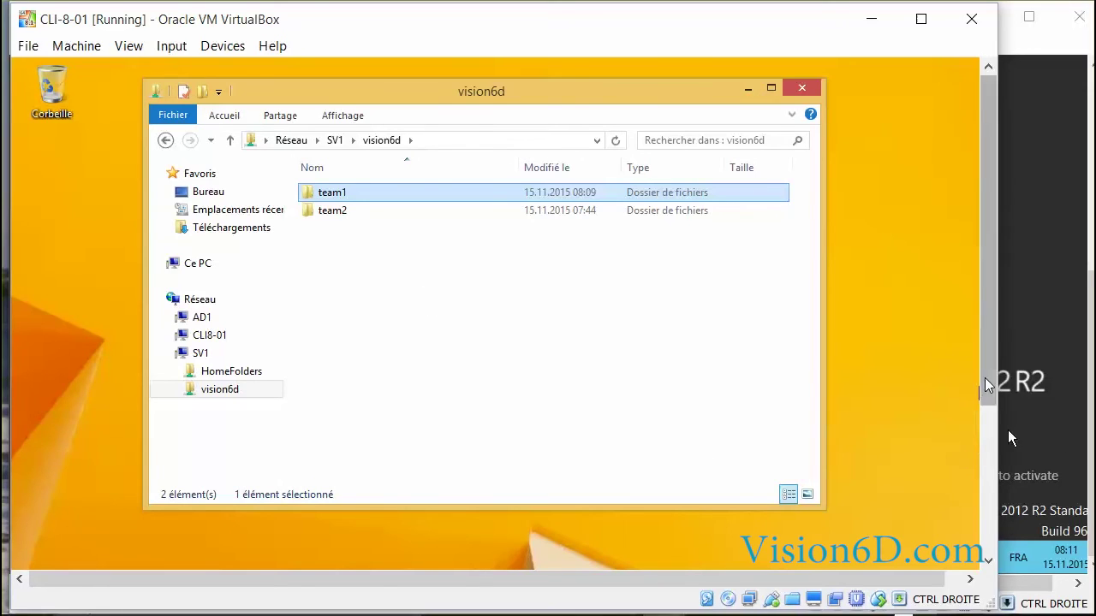
pyautogui.moveTo(879, 585); pyautogui.dragTo(895, 585)
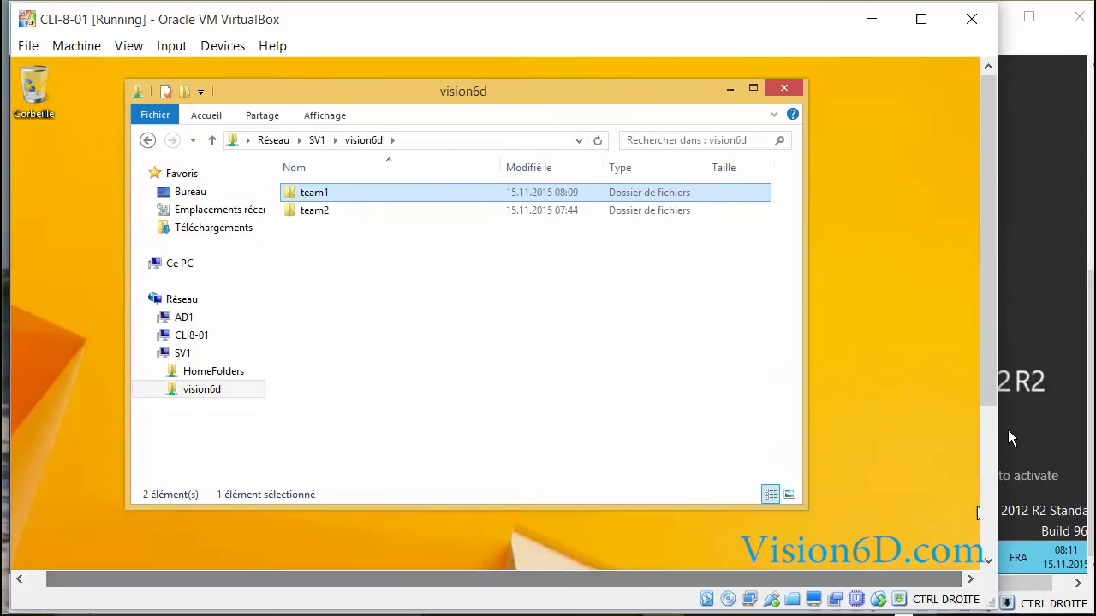
pyautogui.press('super')
pyautogui.click(839, 127)
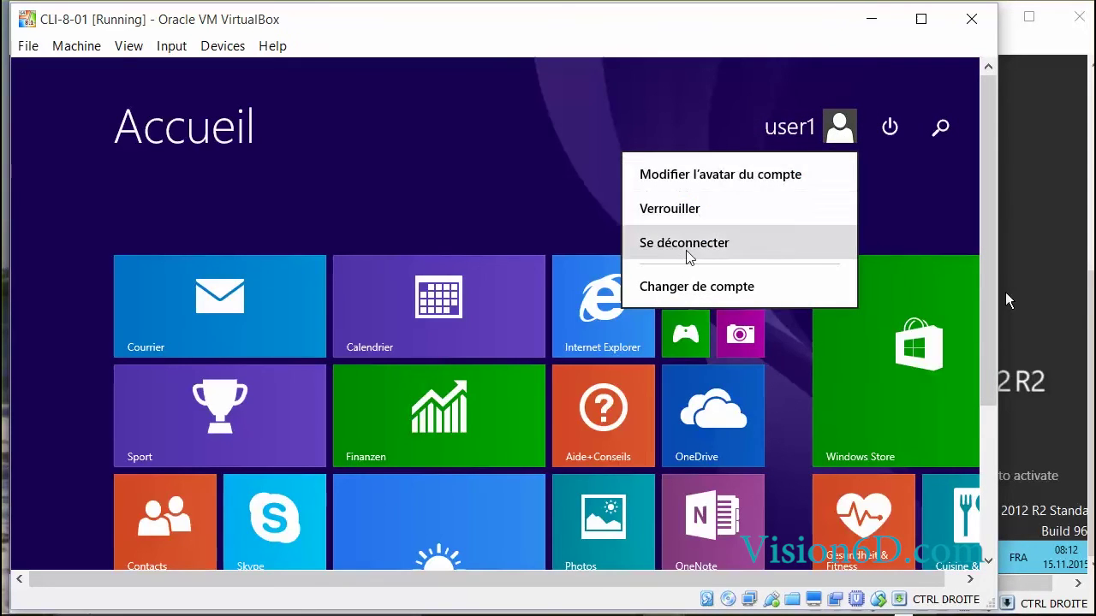
# Sign user1 out and sign back in with the account password
pyautogui.click(757, 249)
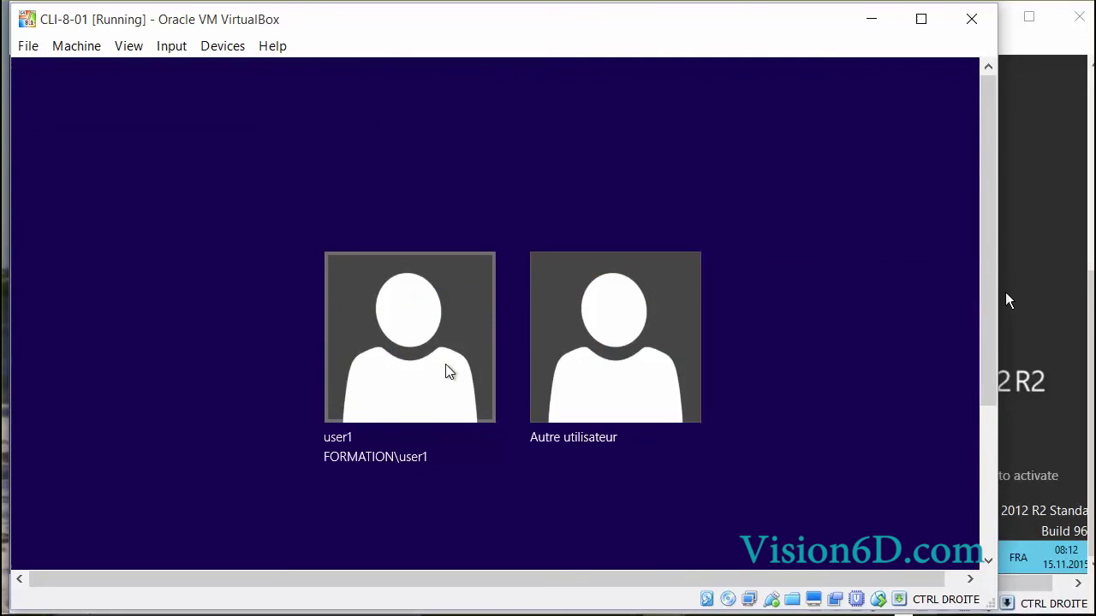
pyautogui.click(450, 371)
pyautogui.write('Pa$$w0rd')
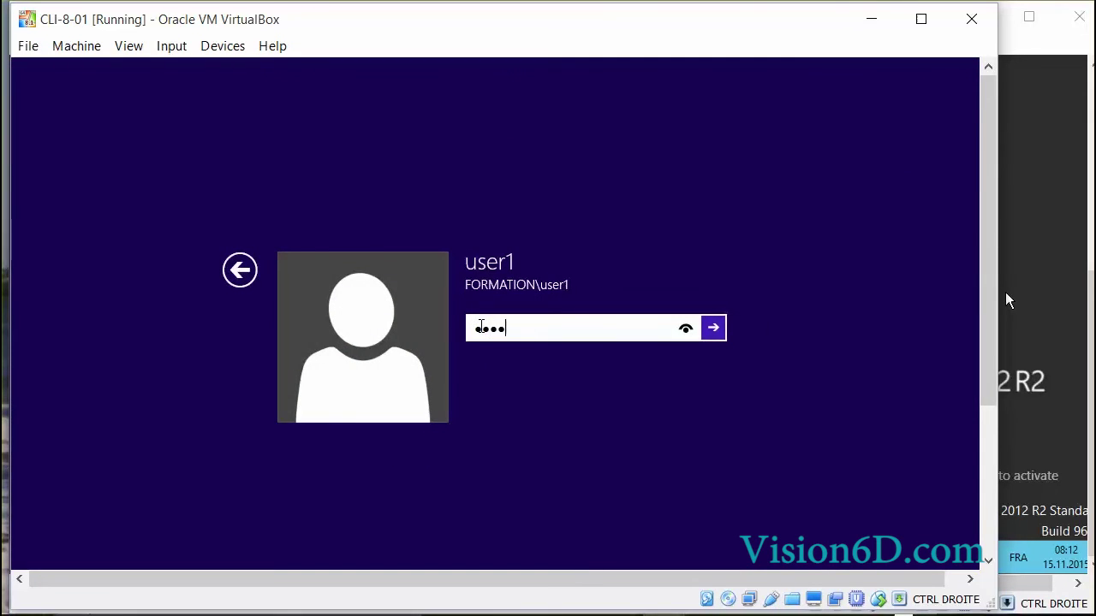
pyautogui.press('Return')
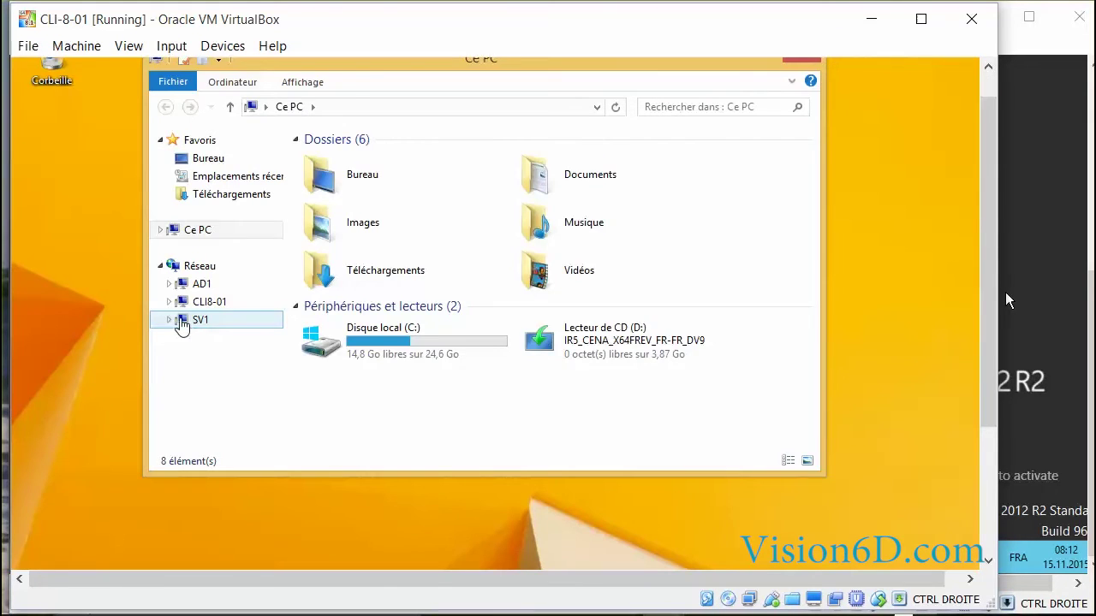
# Try opening team2 on SV1's vision6d share and dismiss the access-denied error
pyautogui.click(181, 322)
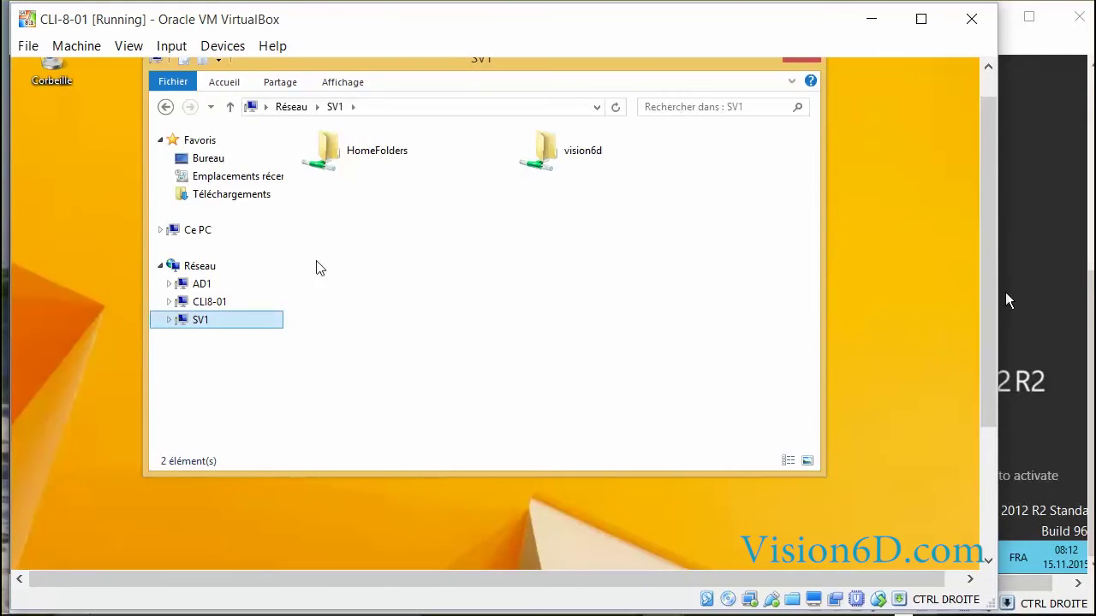
pyautogui.doubleClick(579, 162)
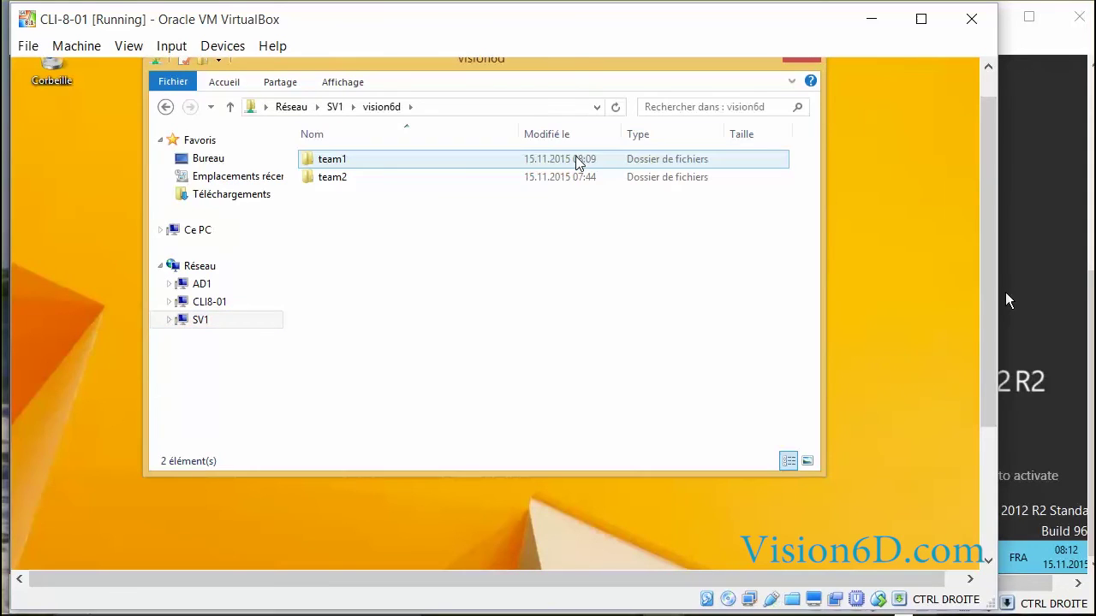
pyautogui.click(376, 182)
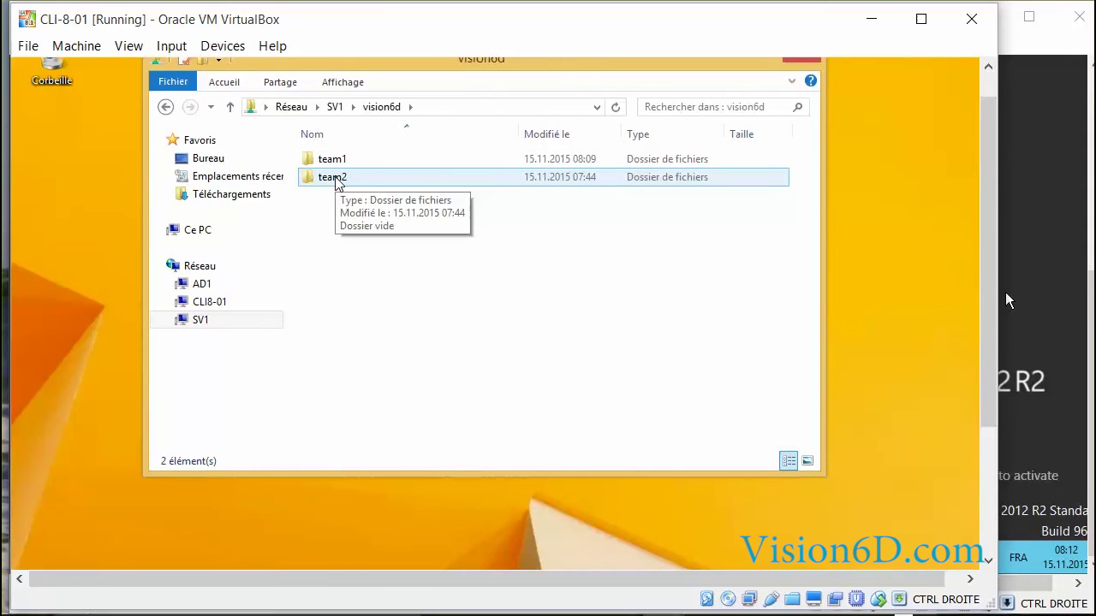
pyautogui.doubleClick(334, 180)
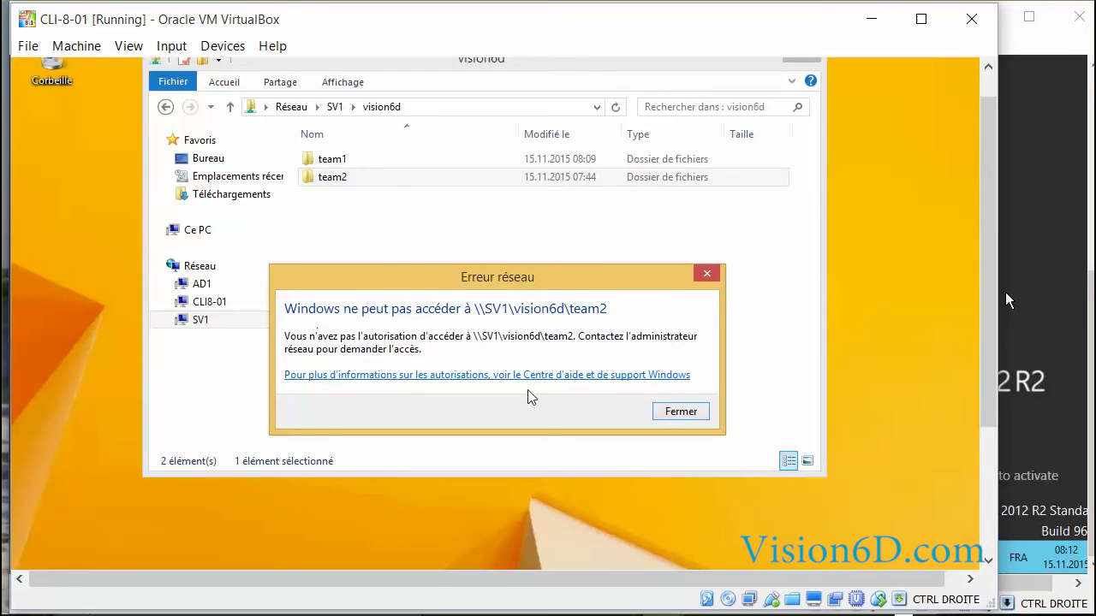
pyautogui.click(678, 412)
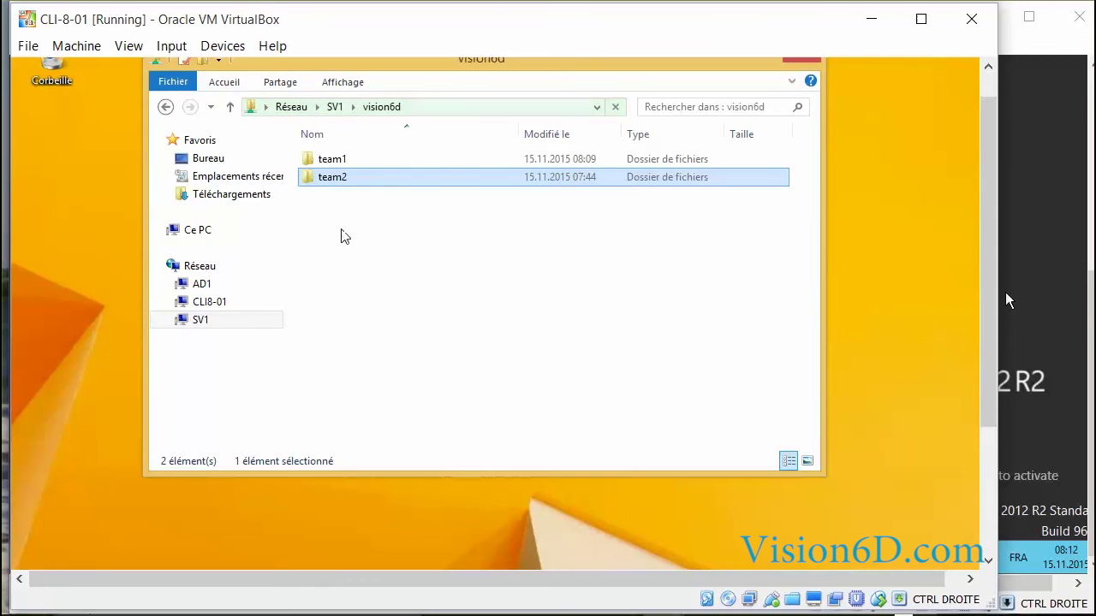
# Create a folder named 'test1' inside team1 on the vision6d share and reopen team1 to verify it
pyautogui.doubleClick(313, 163)
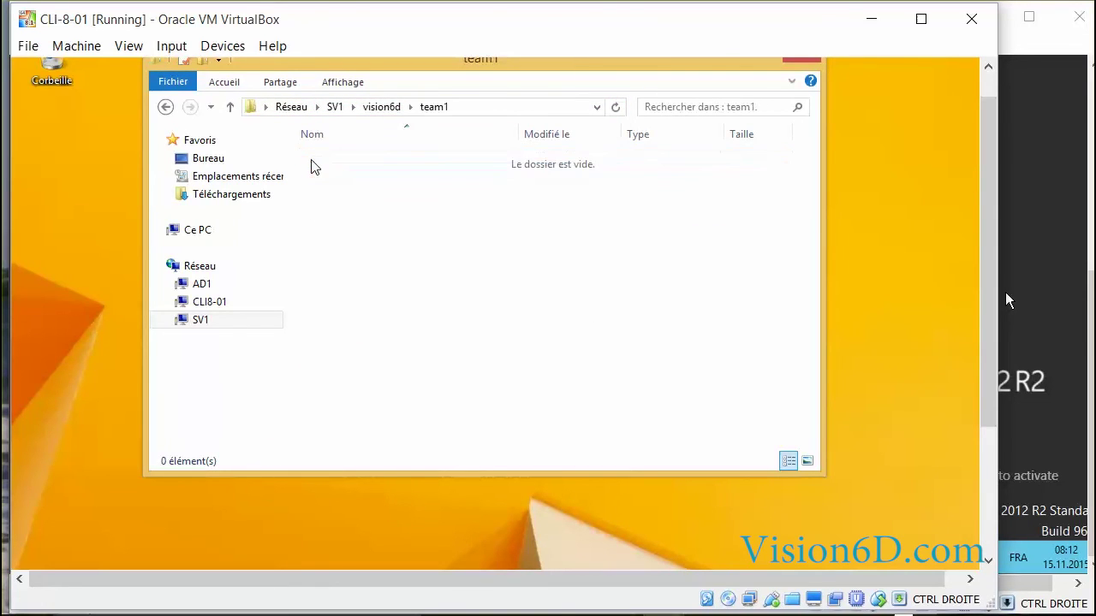
pyautogui.rightClick(356, 206)
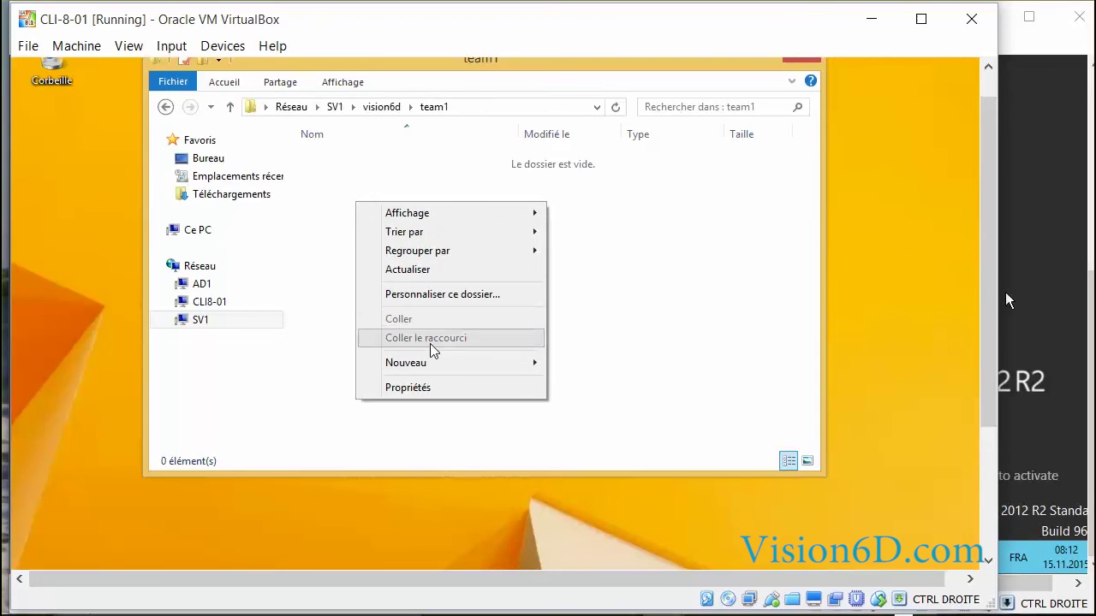
pyautogui.moveTo(445, 369)
pyautogui.click(630, 363)
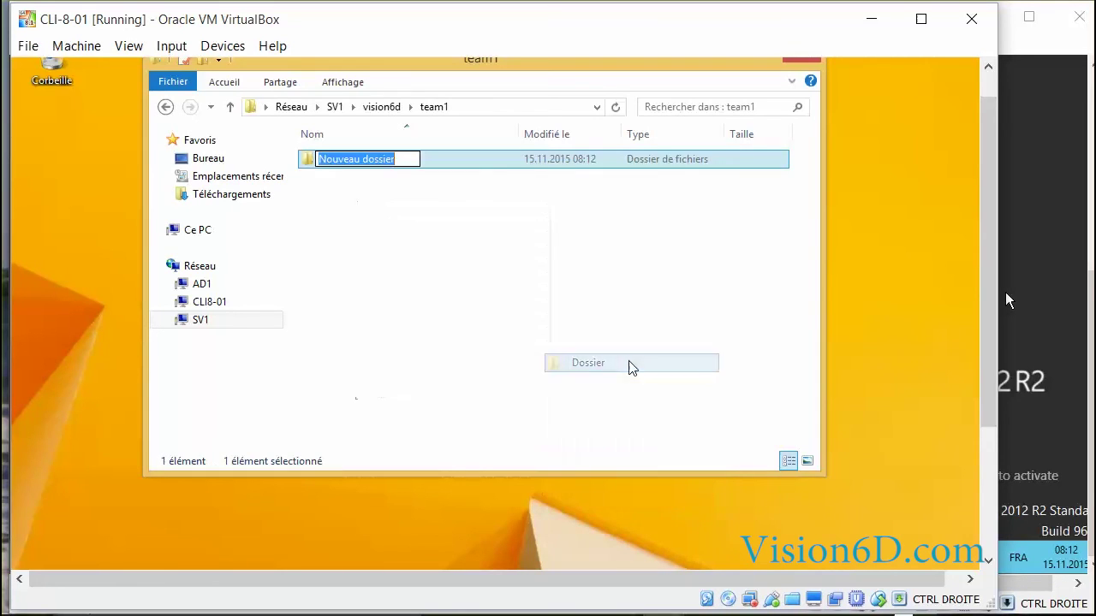
pyautogui.press('BackSpace')
pyautogui.write('tes')
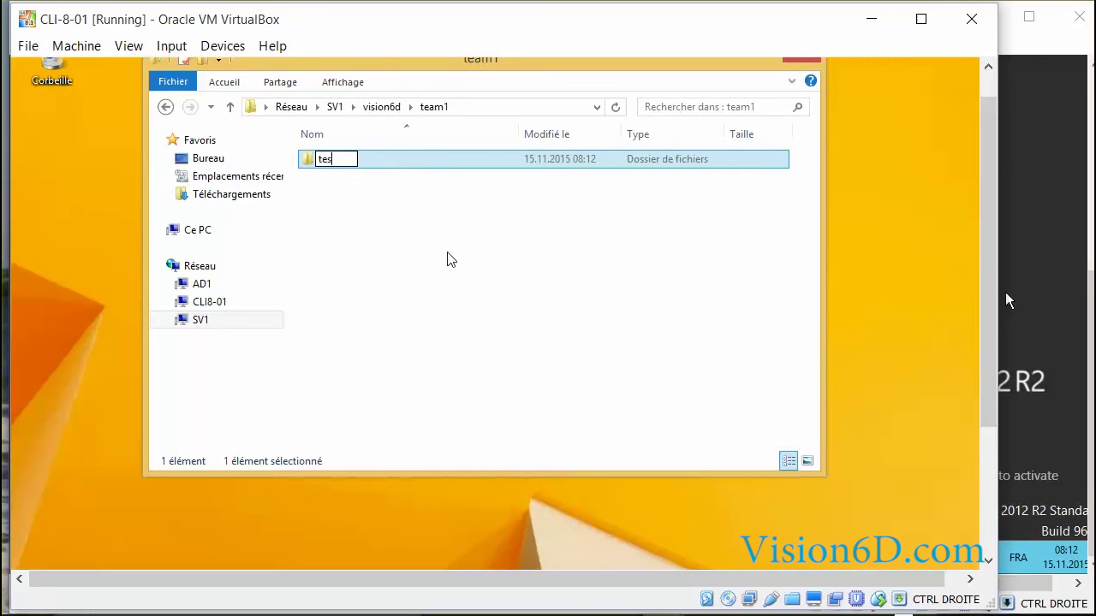
pyautogui.write('t1')
pyautogui.press('Return')
pyautogui.hotkey('alt', 'Up')
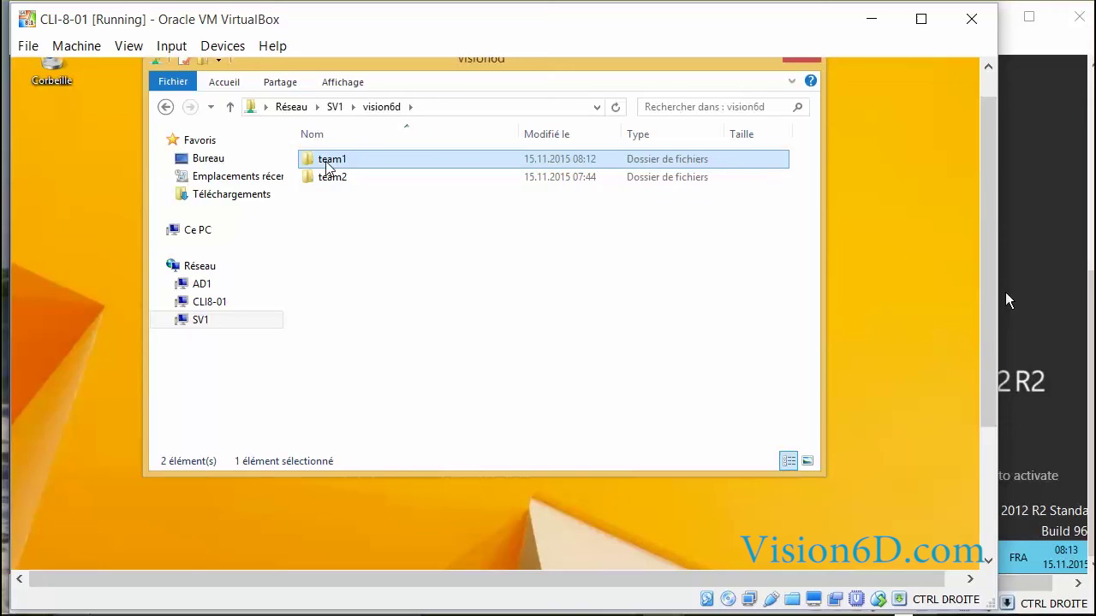
pyautogui.doubleClick(327, 162)
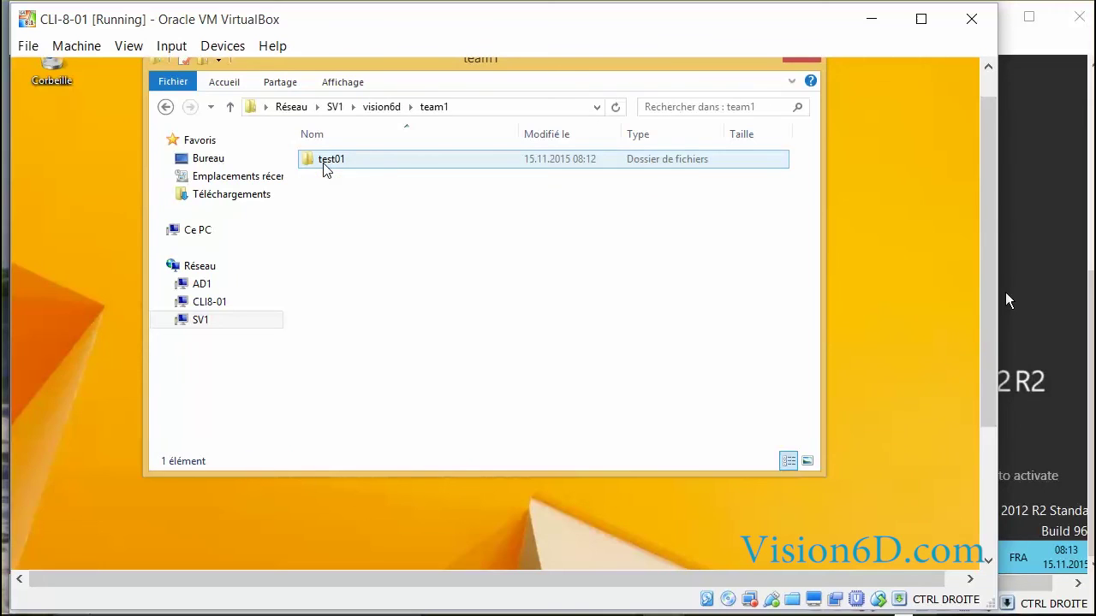